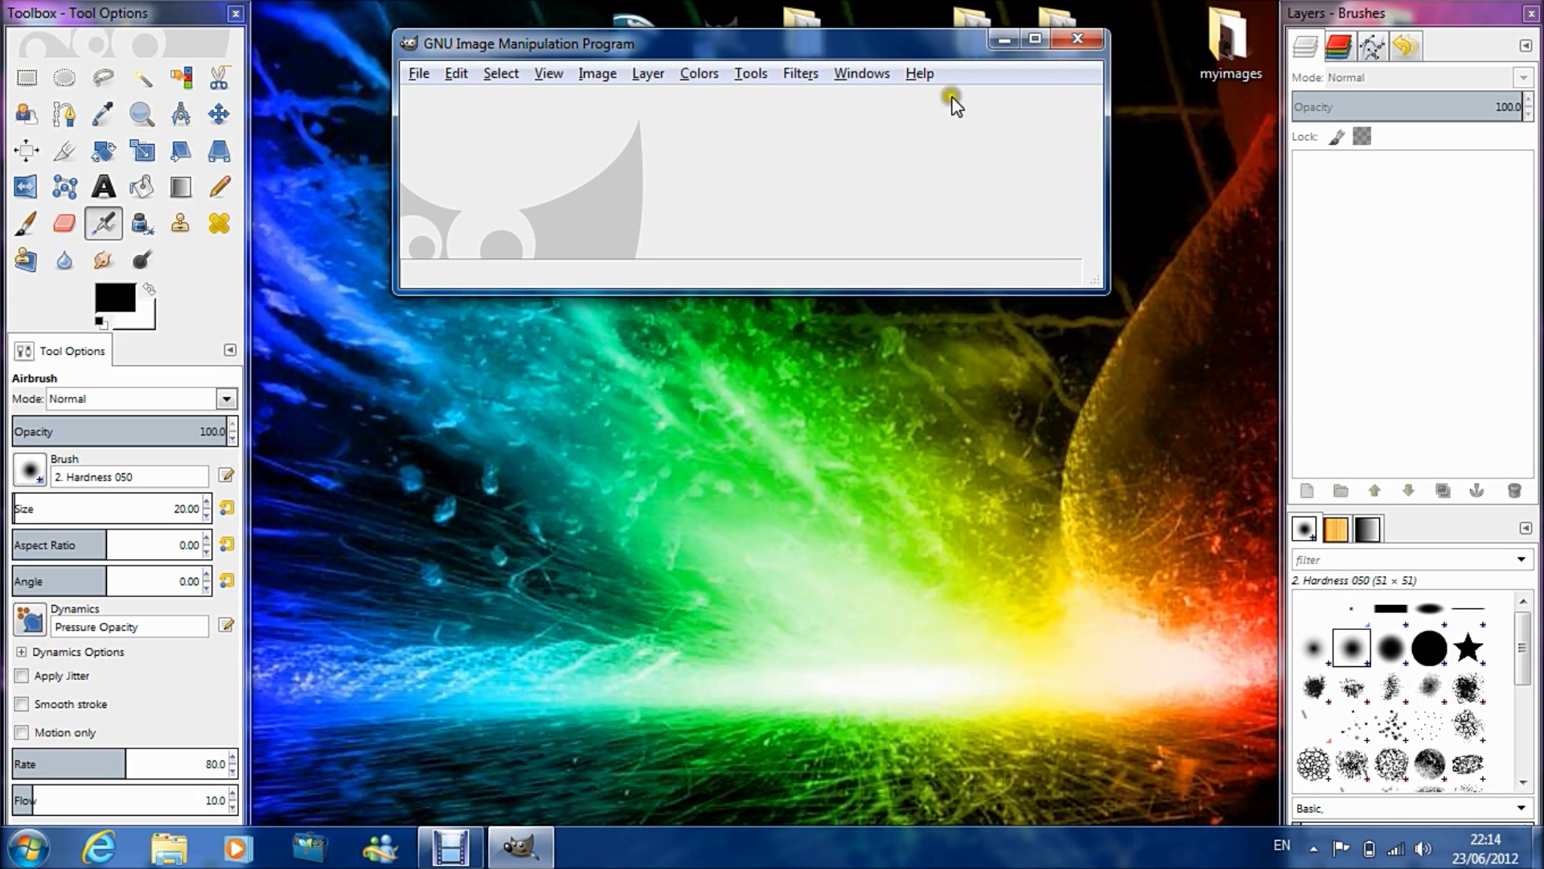
# Step: Preview the mj custom picture in the myimages folder, then close the preview
pyautogui.click(1237, 44)
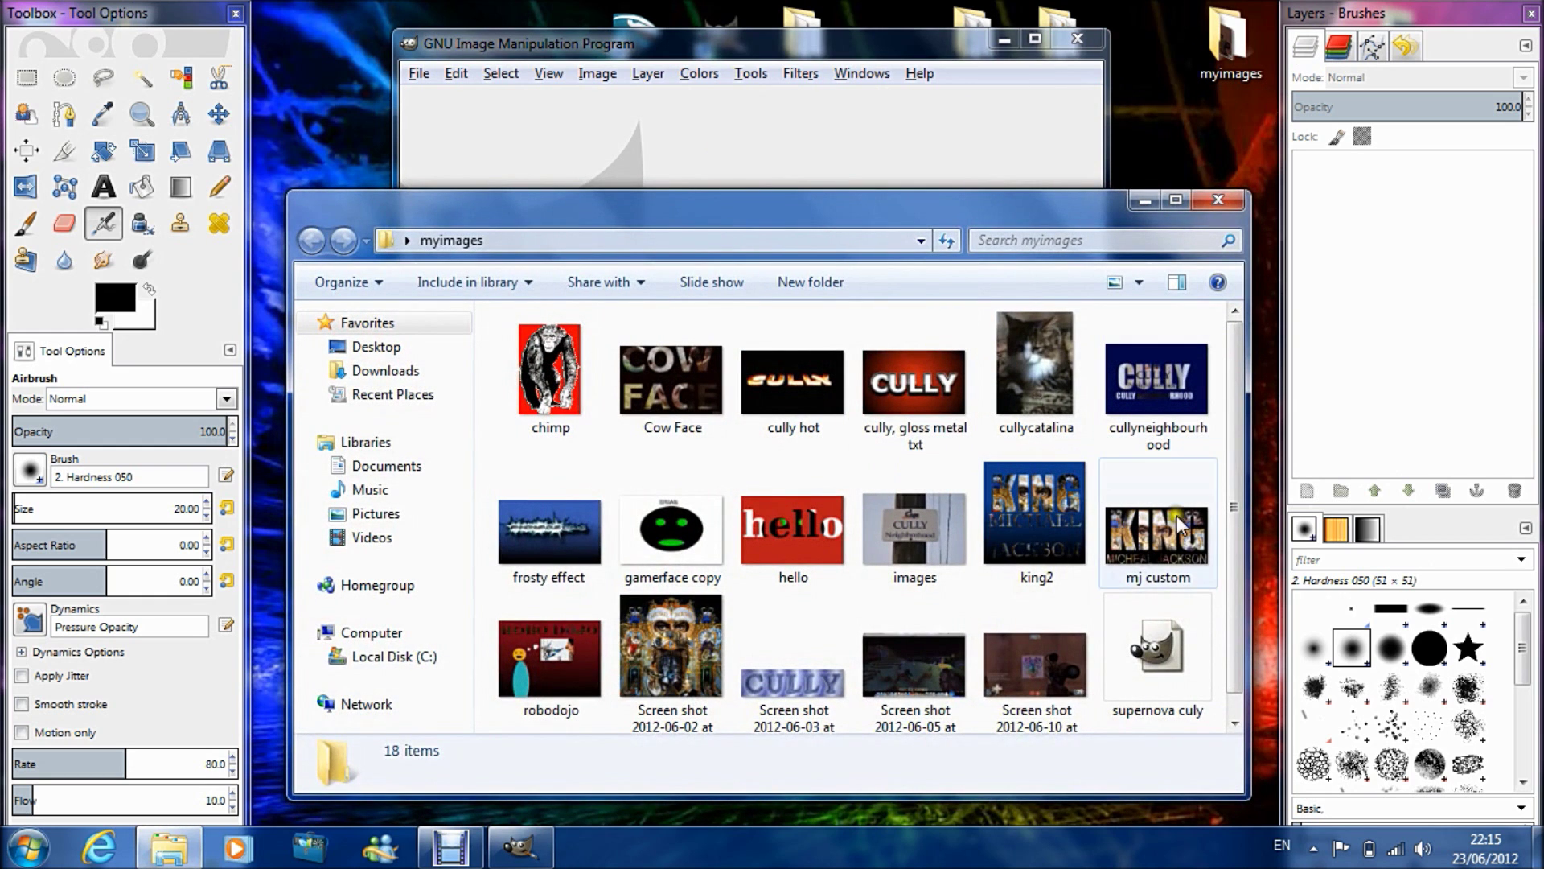
pyautogui.doubleClick(1168, 542)
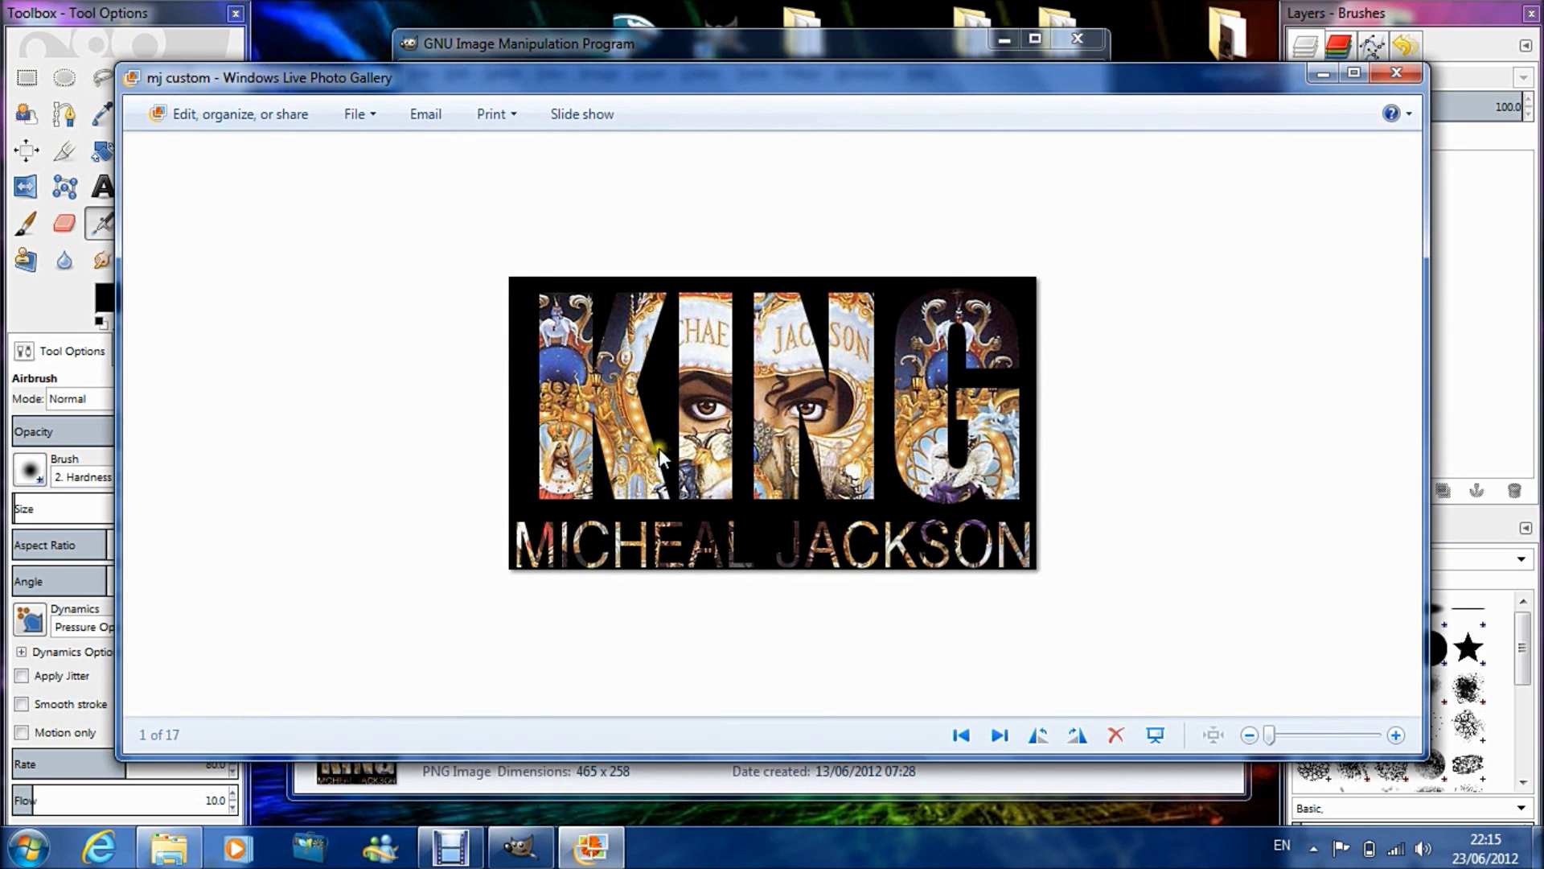
pyautogui.click(1392, 76)
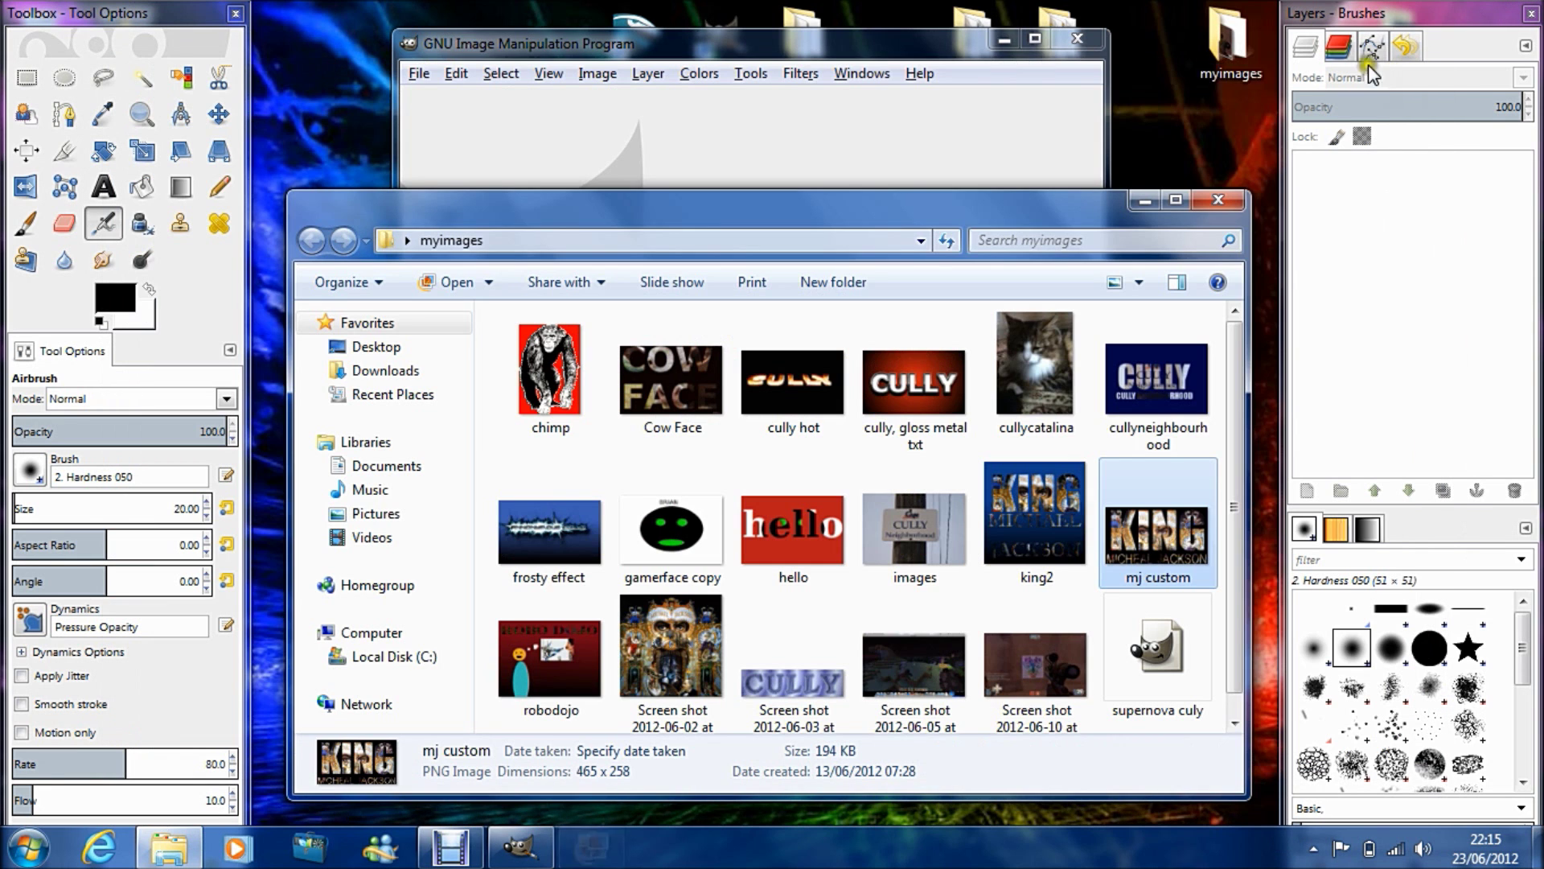
# Step: Open sckull.jpg, then enlarge its image window and move it left
pyautogui.click(1231, 205)
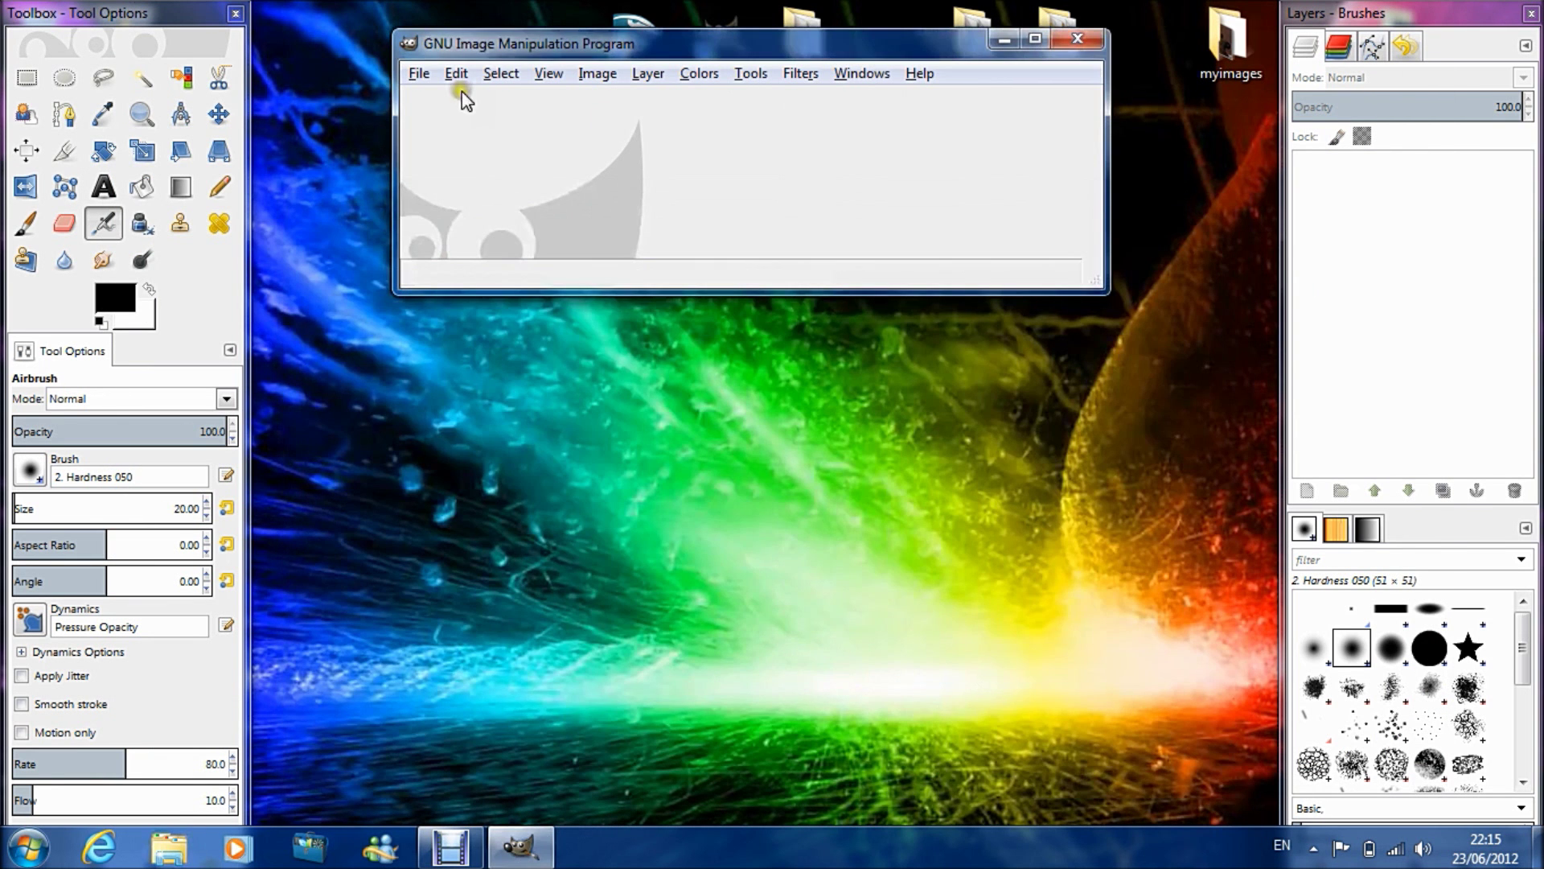
pyautogui.click(417, 74)
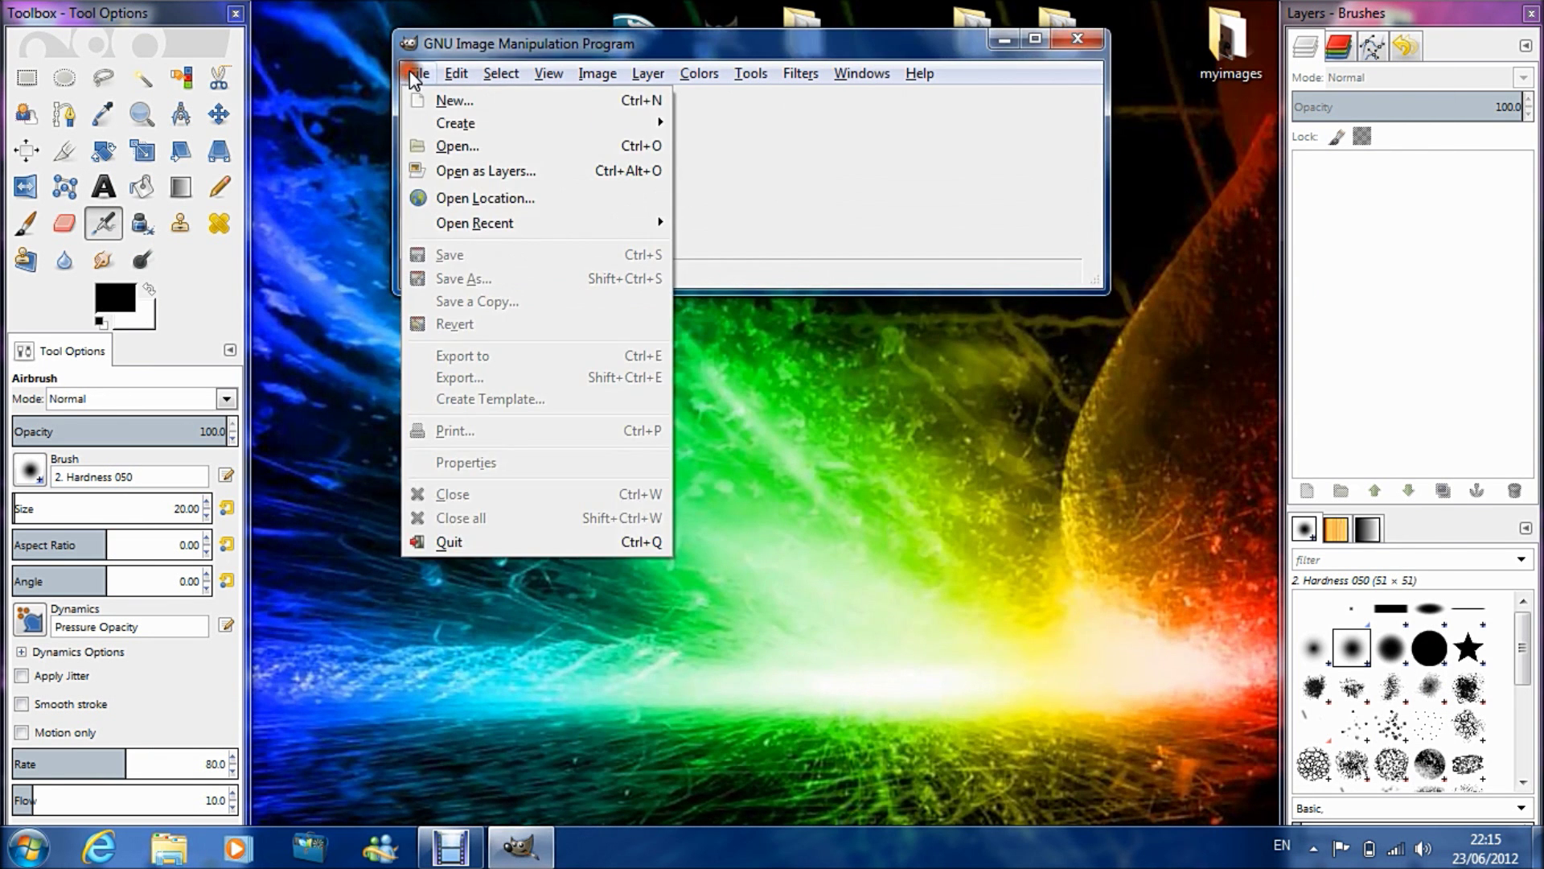
pyautogui.click(457, 147)
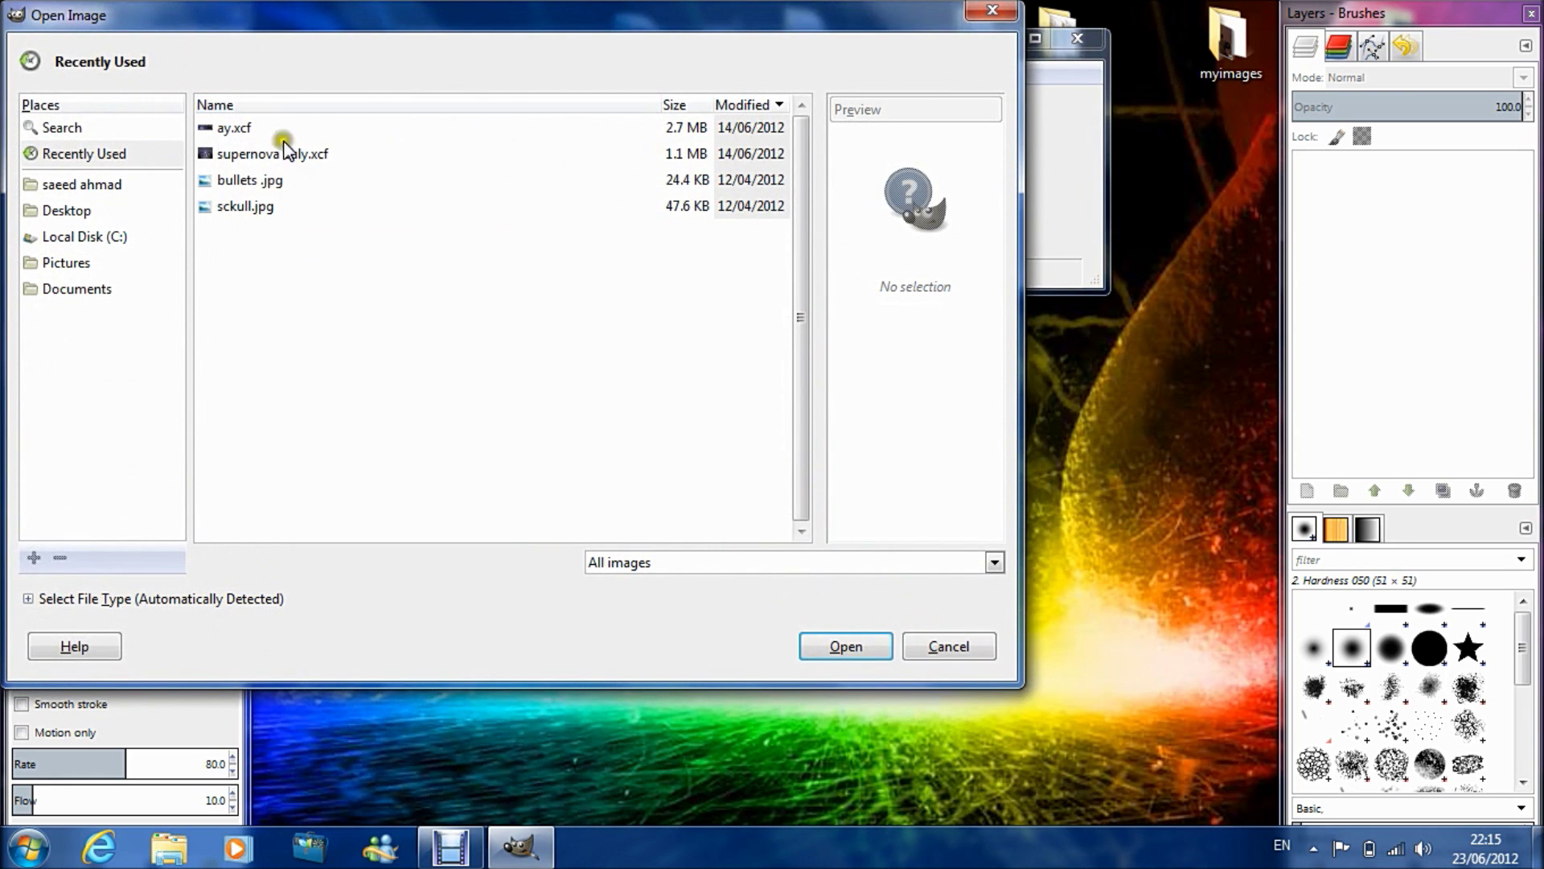
pyautogui.click(260, 208)
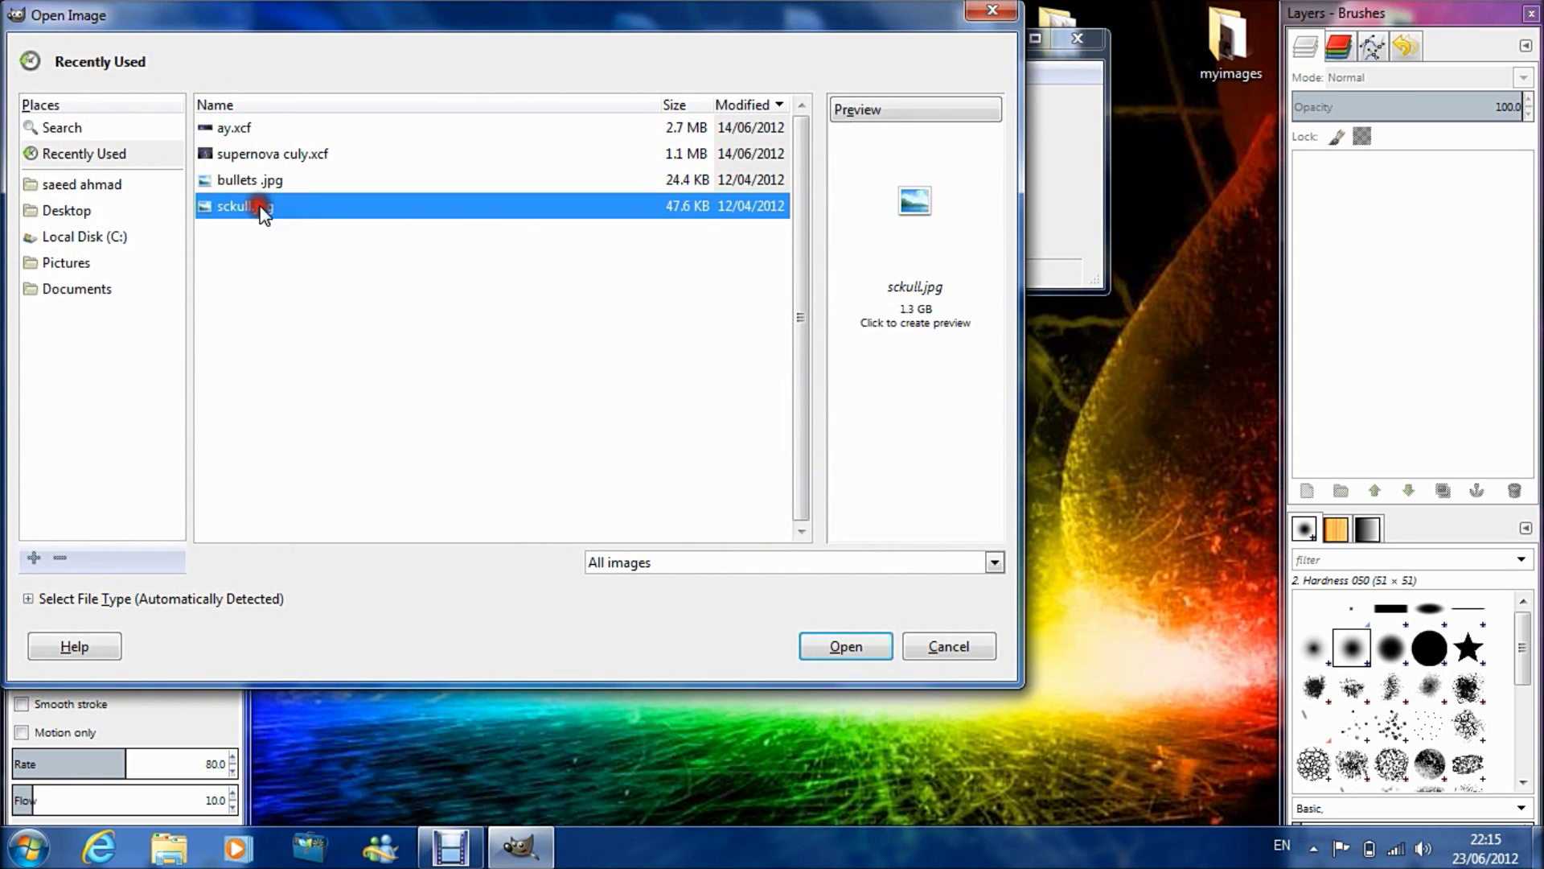
pyautogui.click(846, 647)
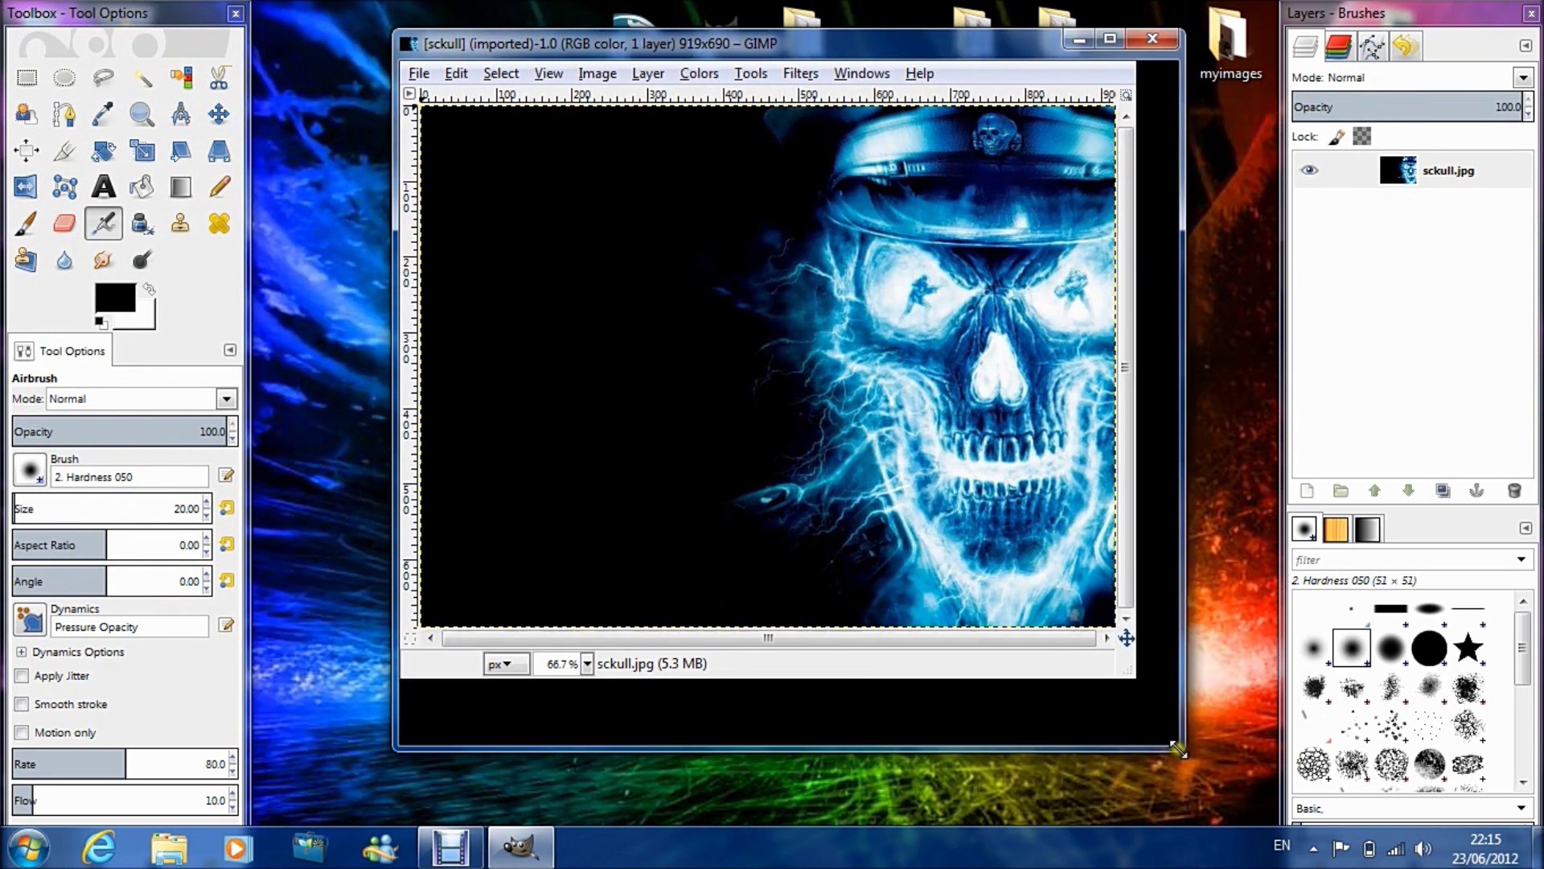
pyautogui.moveTo(1134, 679); pyautogui.dragTo(1186, 754)
pyautogui.moveTo(895, 49); pyautogui.dragTo(813, 63)
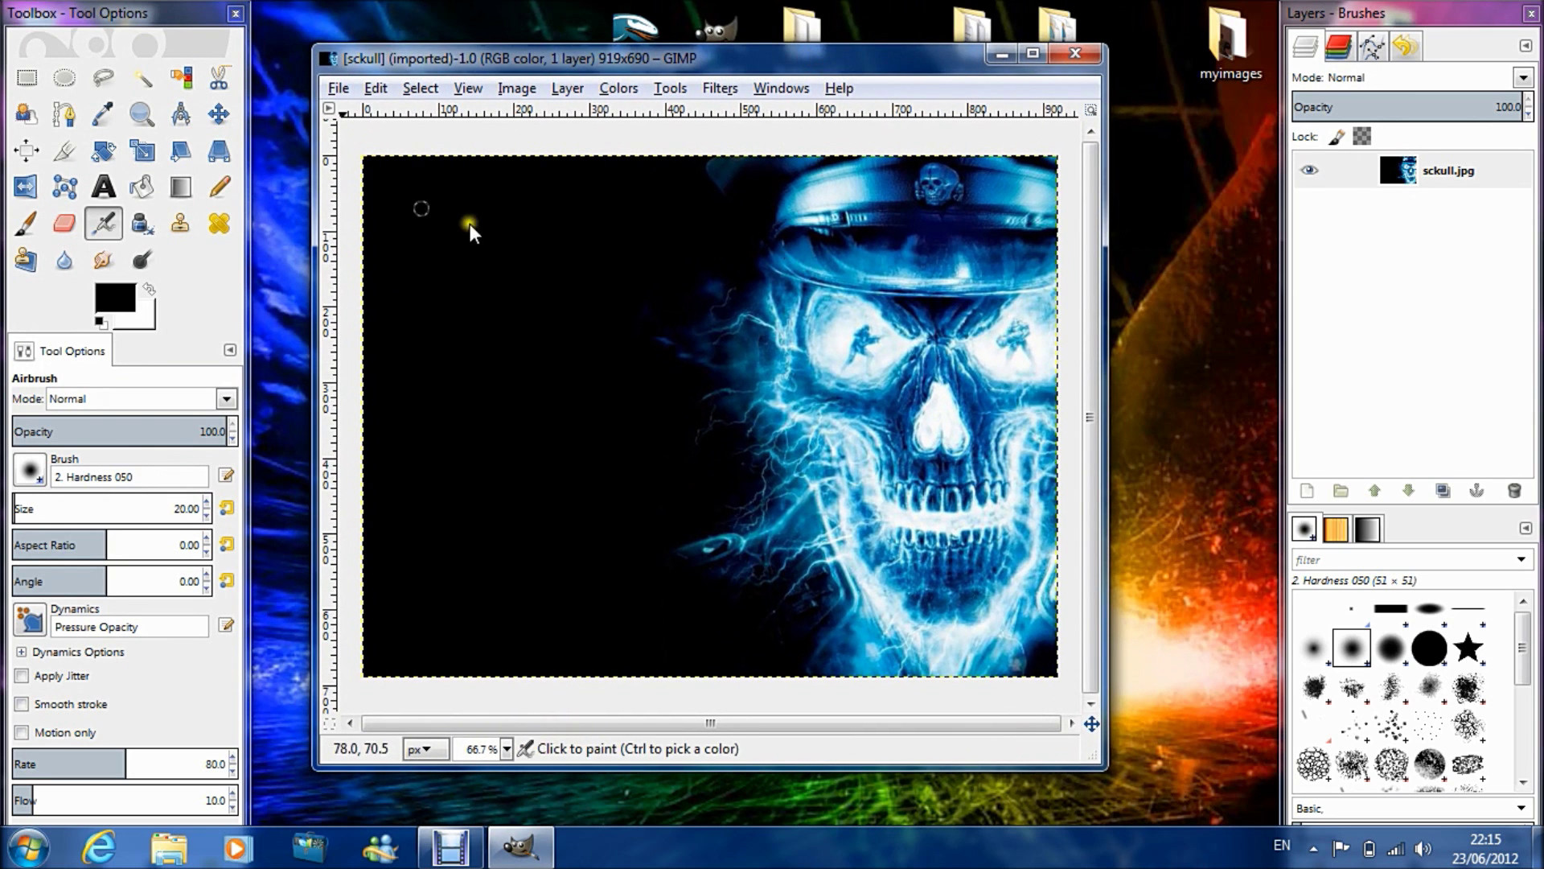
# Step: Choose the Text tool with Impact Condensed as the font
pyautogui.click(104, 186)
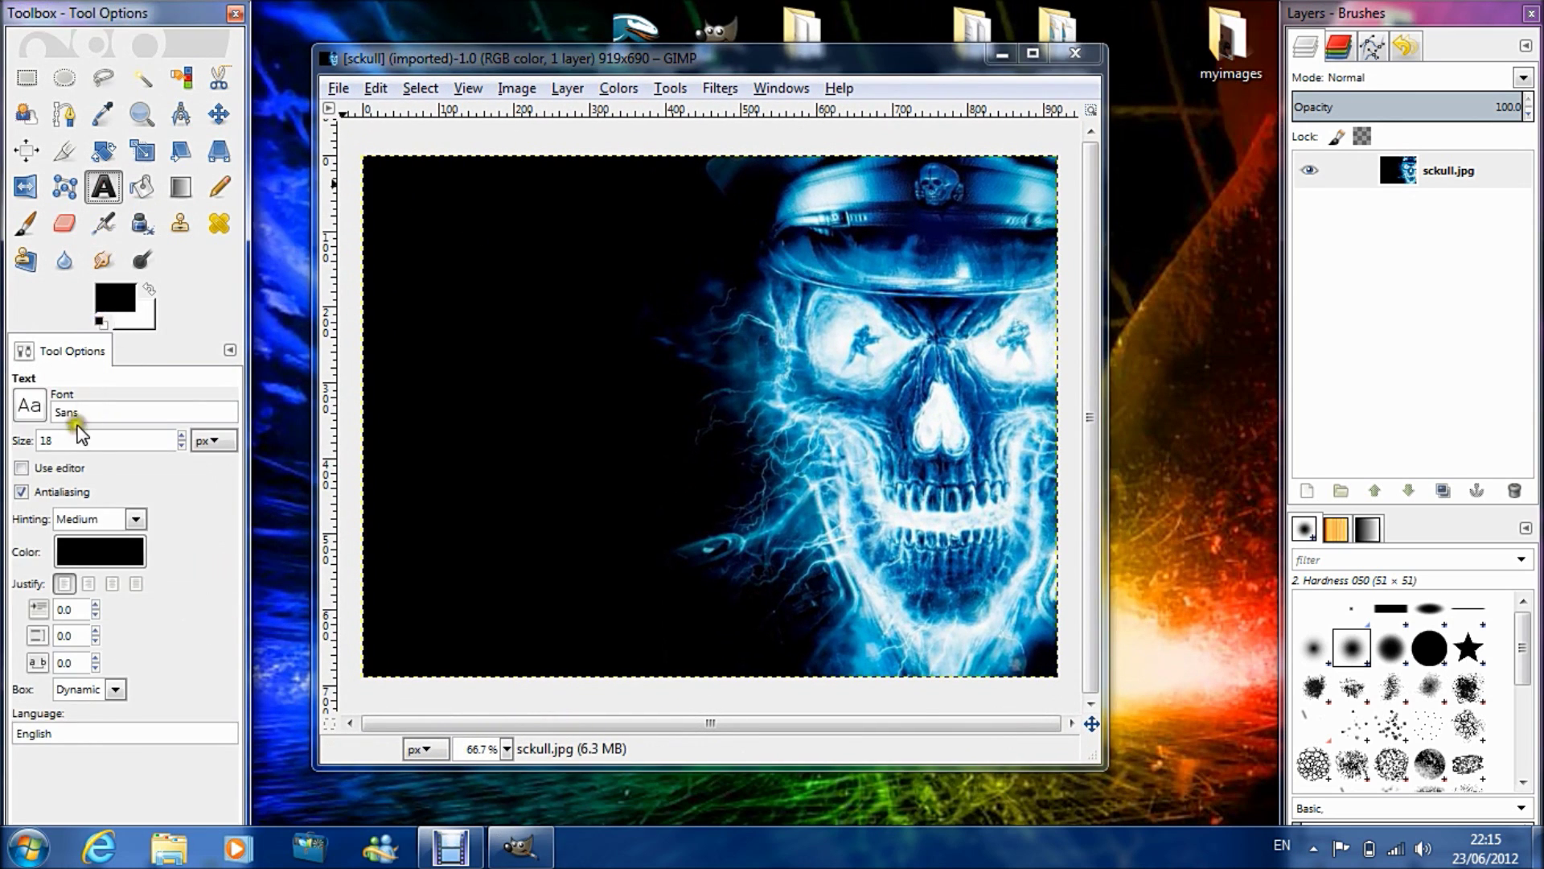
pyautogui.click(40, 415)
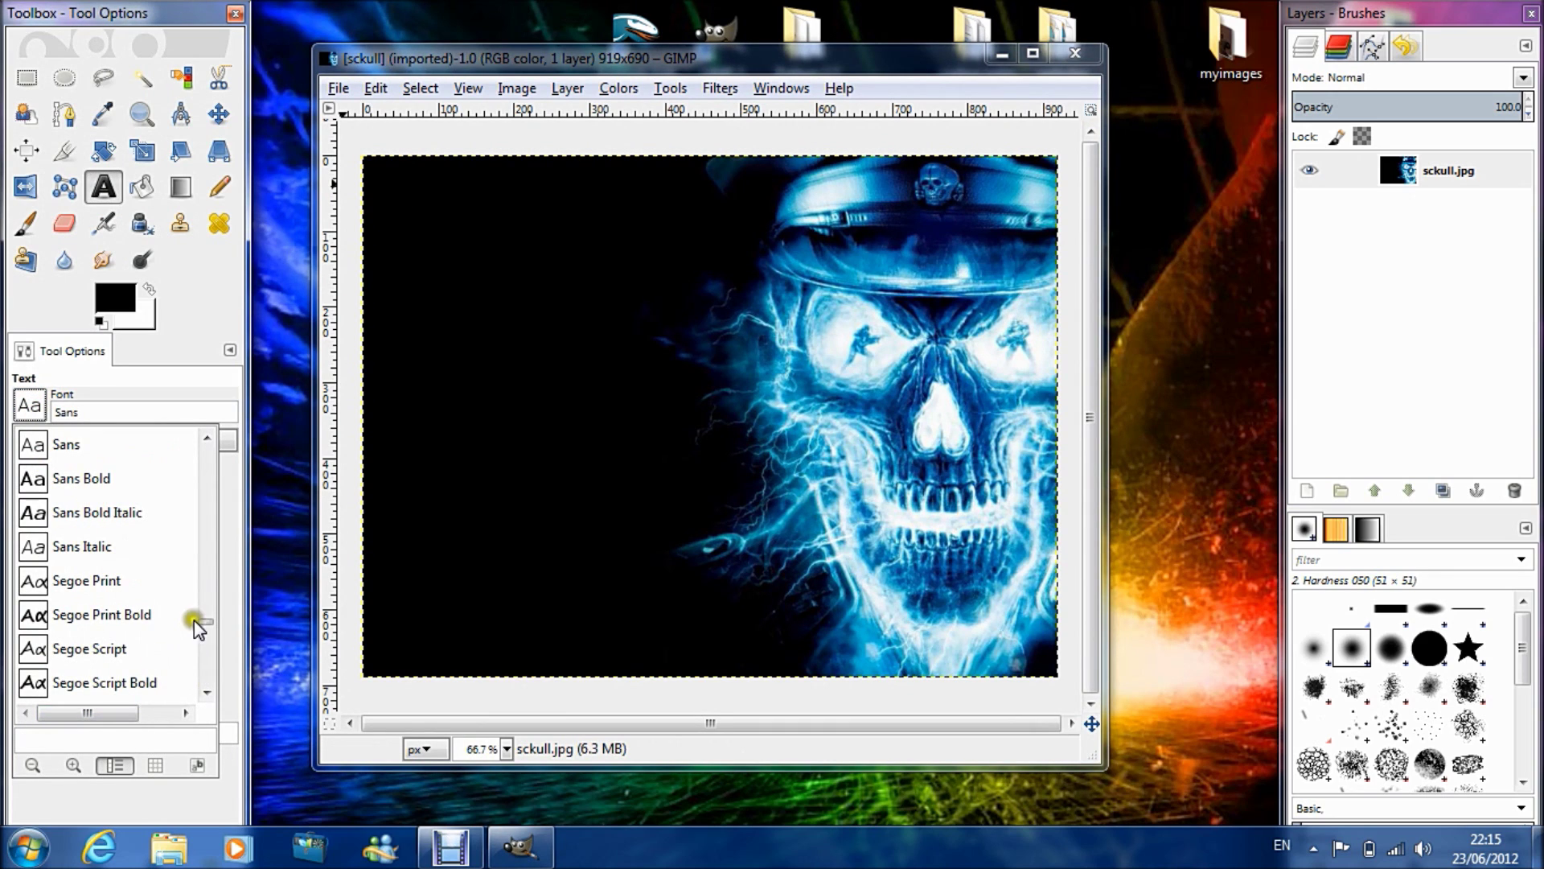
pyautogui.moveTo(209, 623)
pyautogui.mouseDown()
pyautogui.moveTo(215, 517)
pyautogui.moveTo(222, 529)
pyautogui.moveTo(230, 509)
pyautogui.mouseUp()
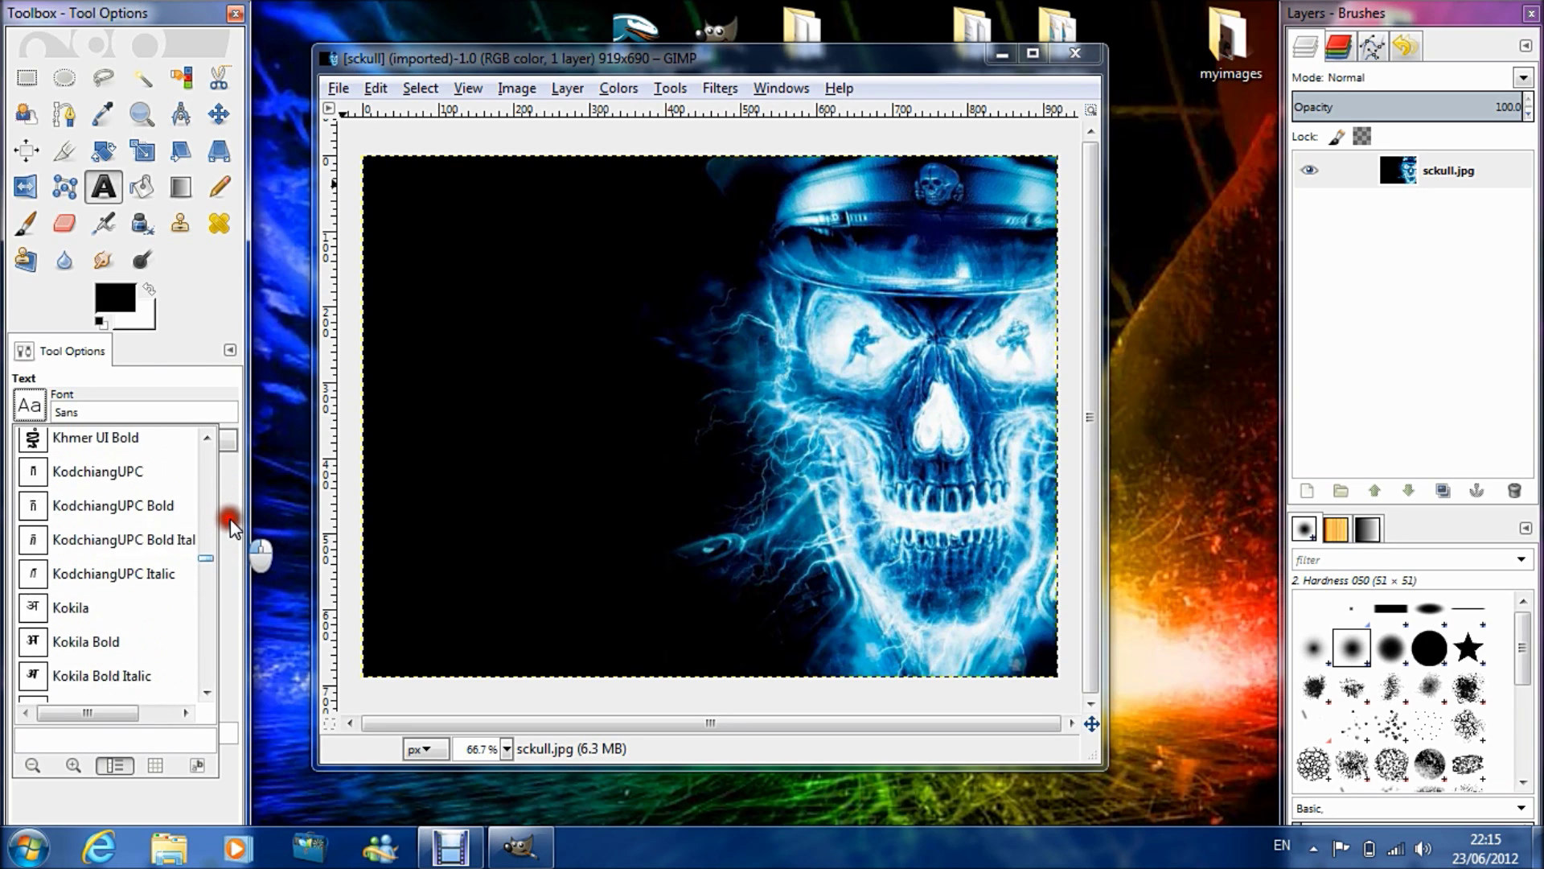
pyautogui.moveTo(231, 509); pyautogui.dragTo(231, 495)
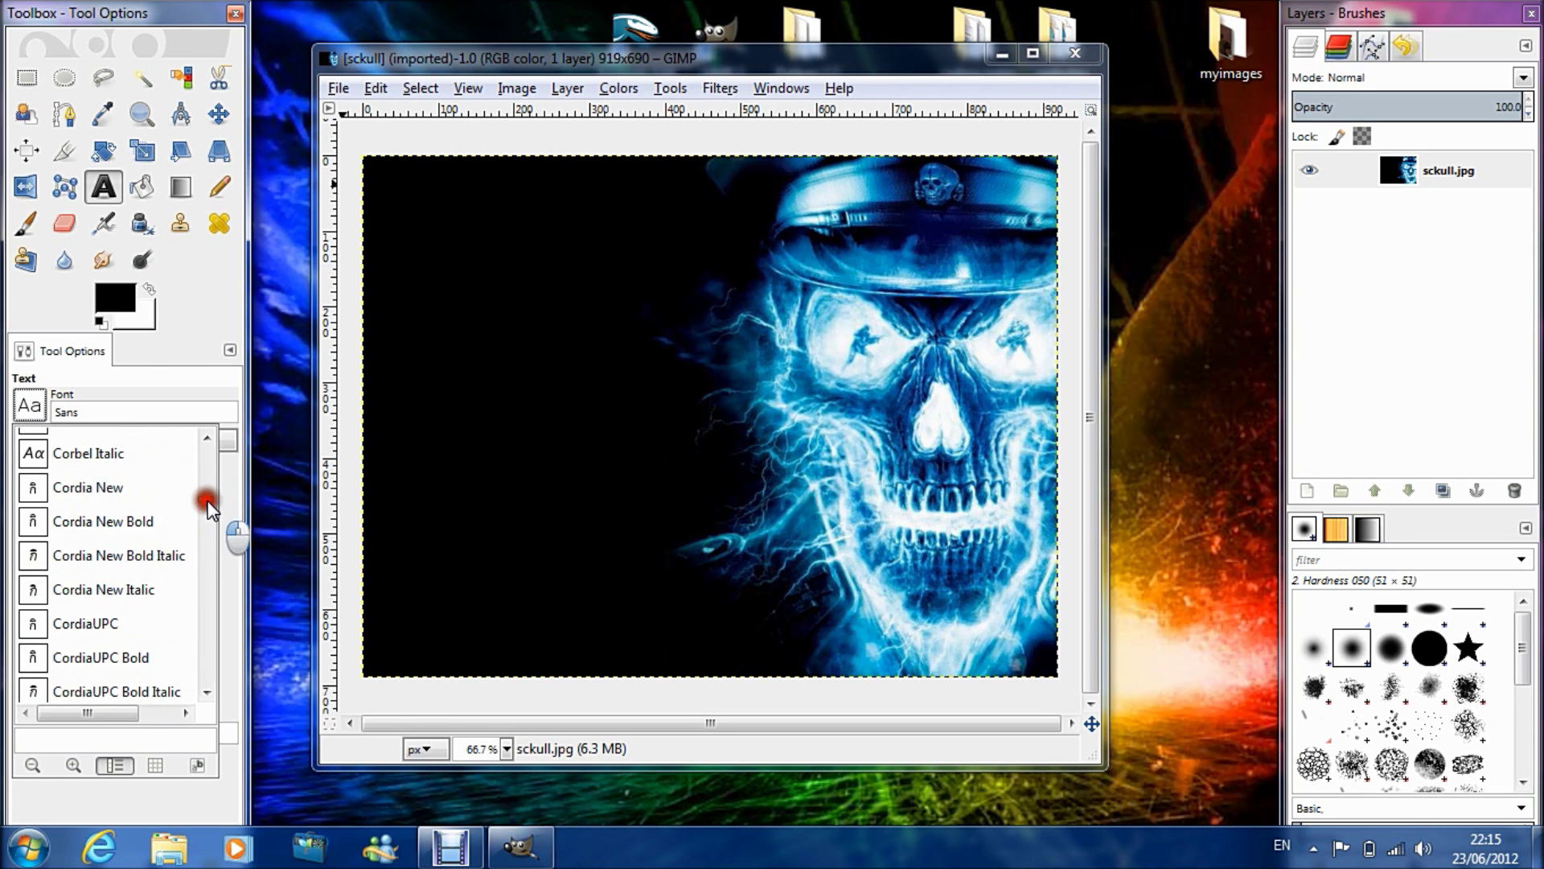
pyautogui.scroll(-4, 207, 506)
pyautogui.scroll(-4, 208, 513)
pyautogui.scroll(-3, 208, 524)
pyautogui.scroll(-4, 207, 531)
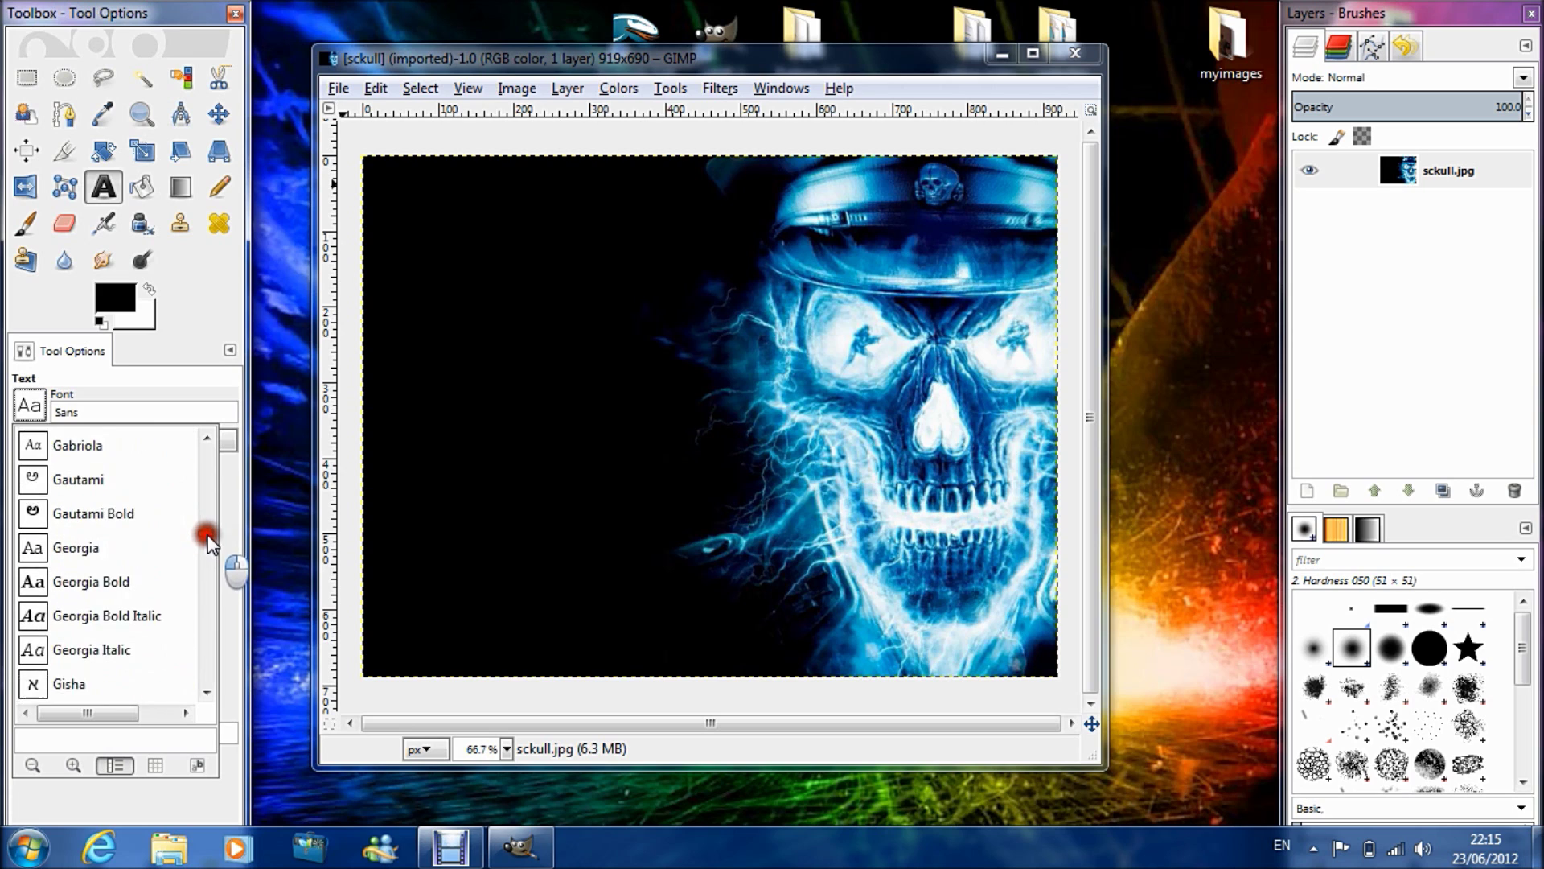
pyautogui.scroll(-4, 210, 541)
pyautogui.scroll(-1, 210, 543)
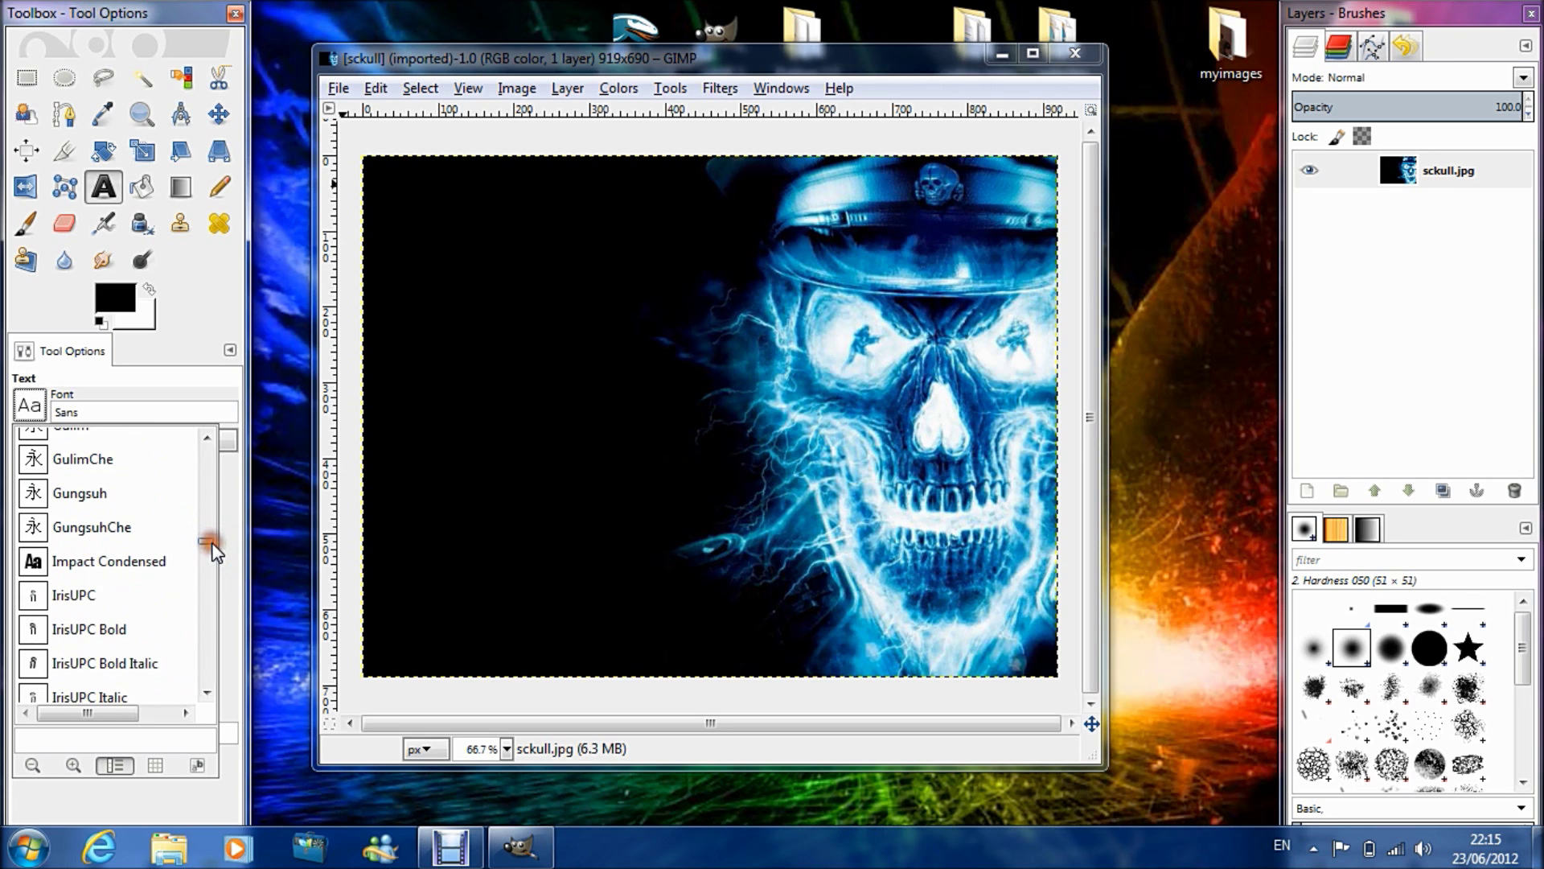
pyautogui.click(148, 561)
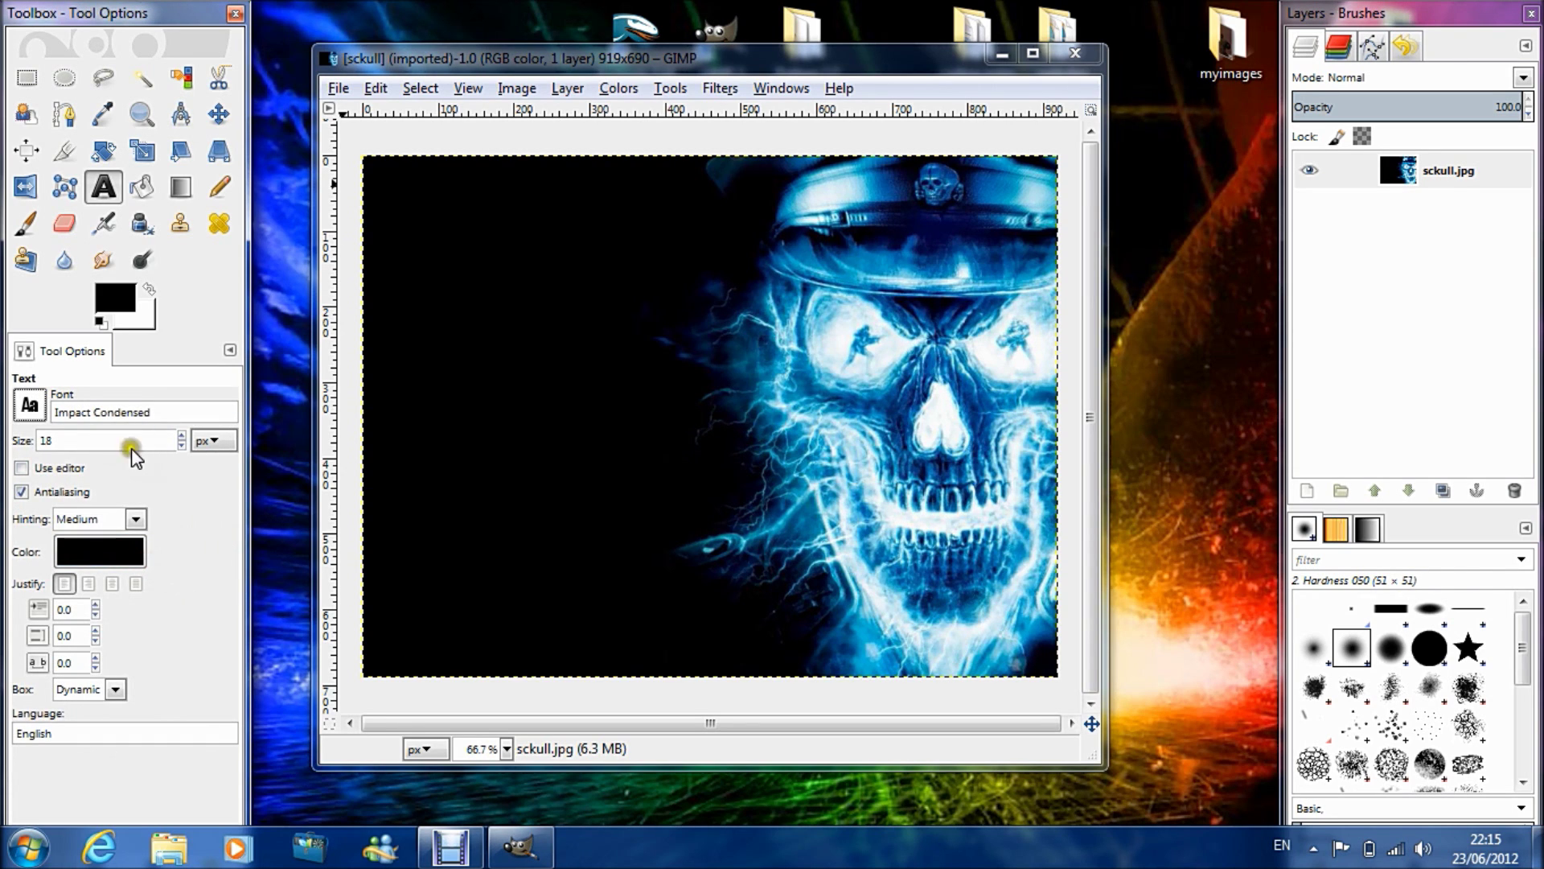
# Step: Set the text size to 250 px and start a text box over the skull
pyautogui.click(153, 441)
pyautogui.press('BackSpace')
pyautogui.write('250')
pyautogui.click(742, 374)
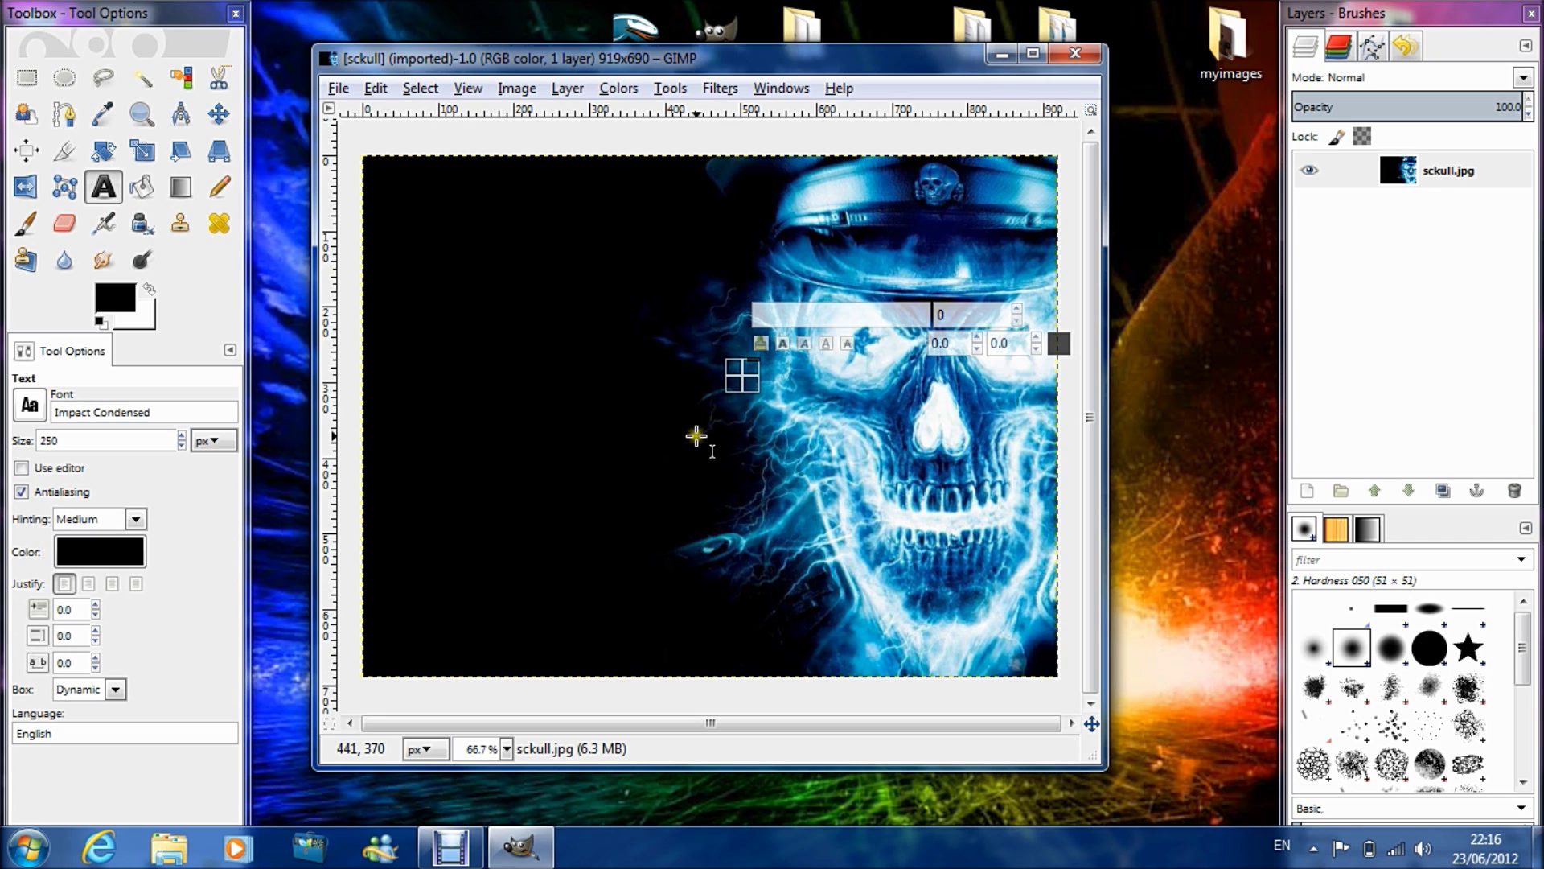
pyautogui.write('GIMP')
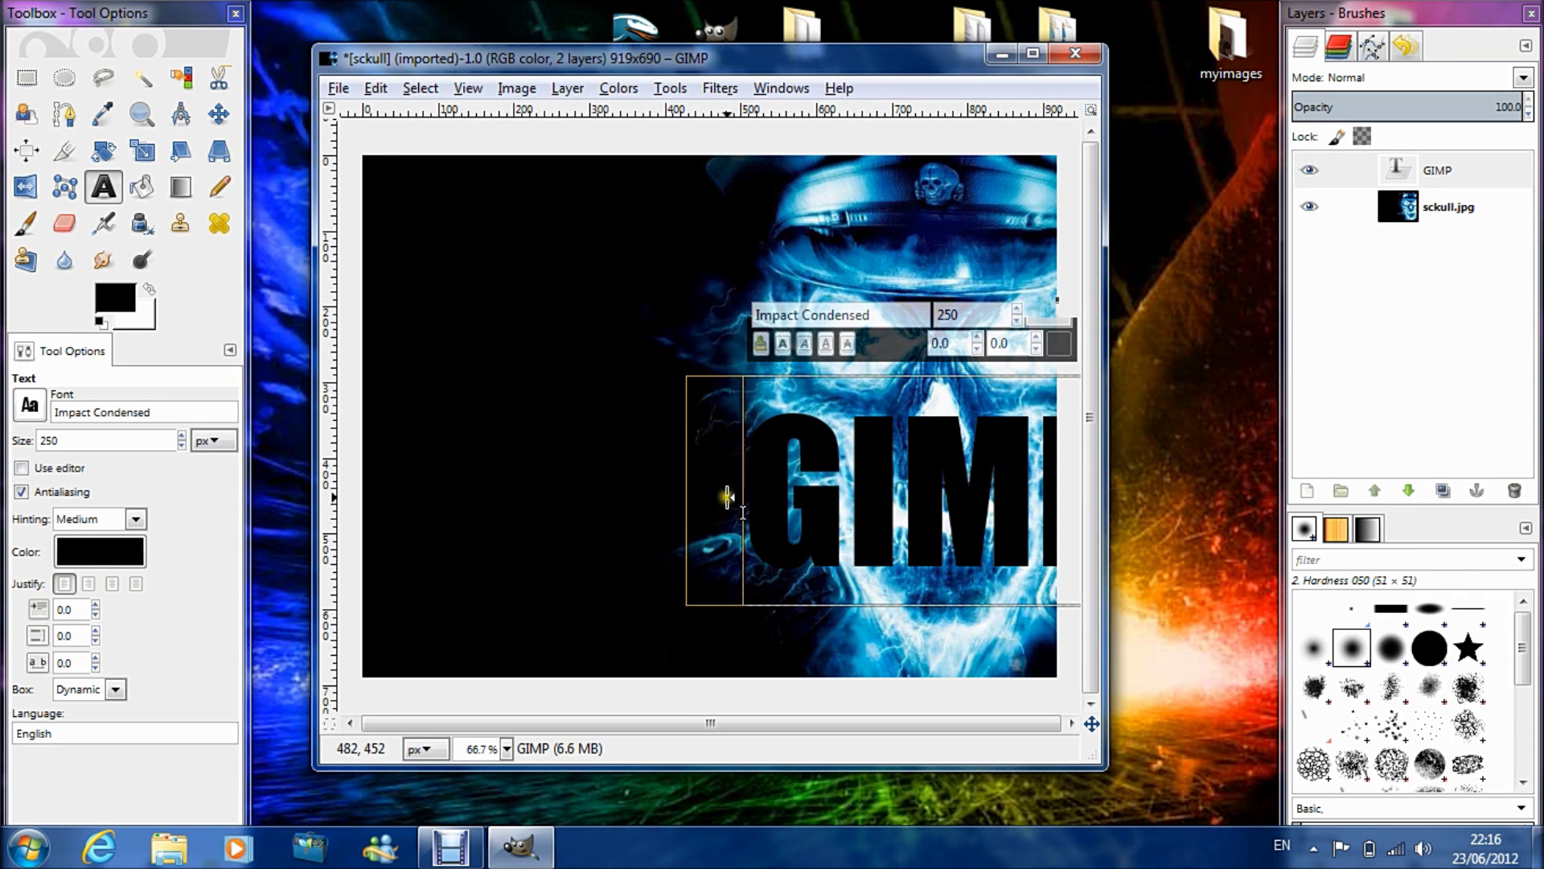
# Step: Align the GIMP text layer centre, middle, then flush right, and return to the Text tool
pyautogui.click(28, 151)
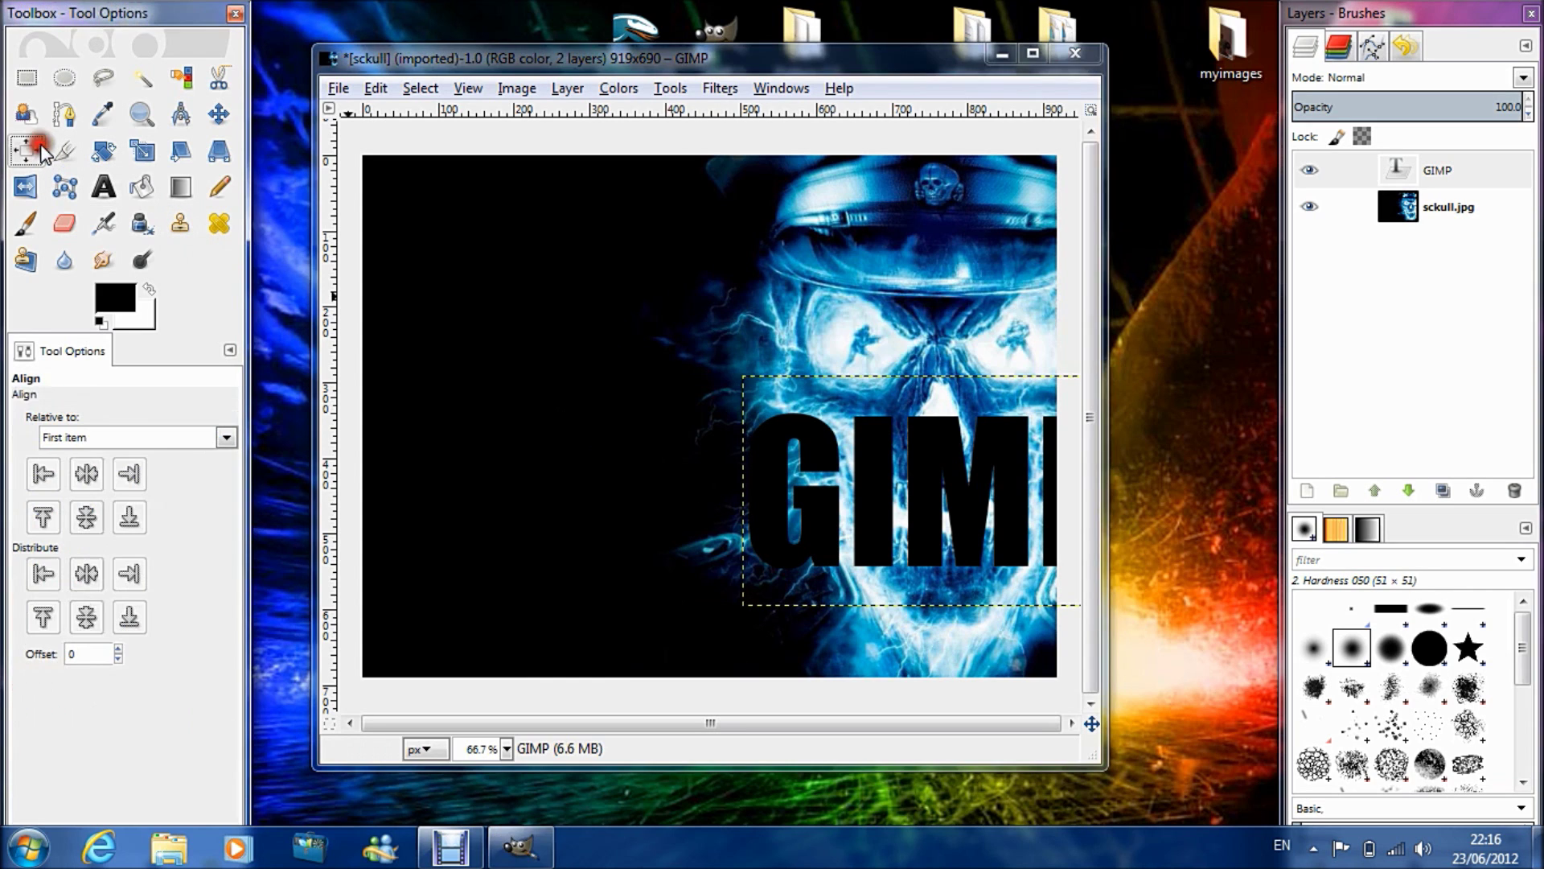
pyautogui.click(908, 512)
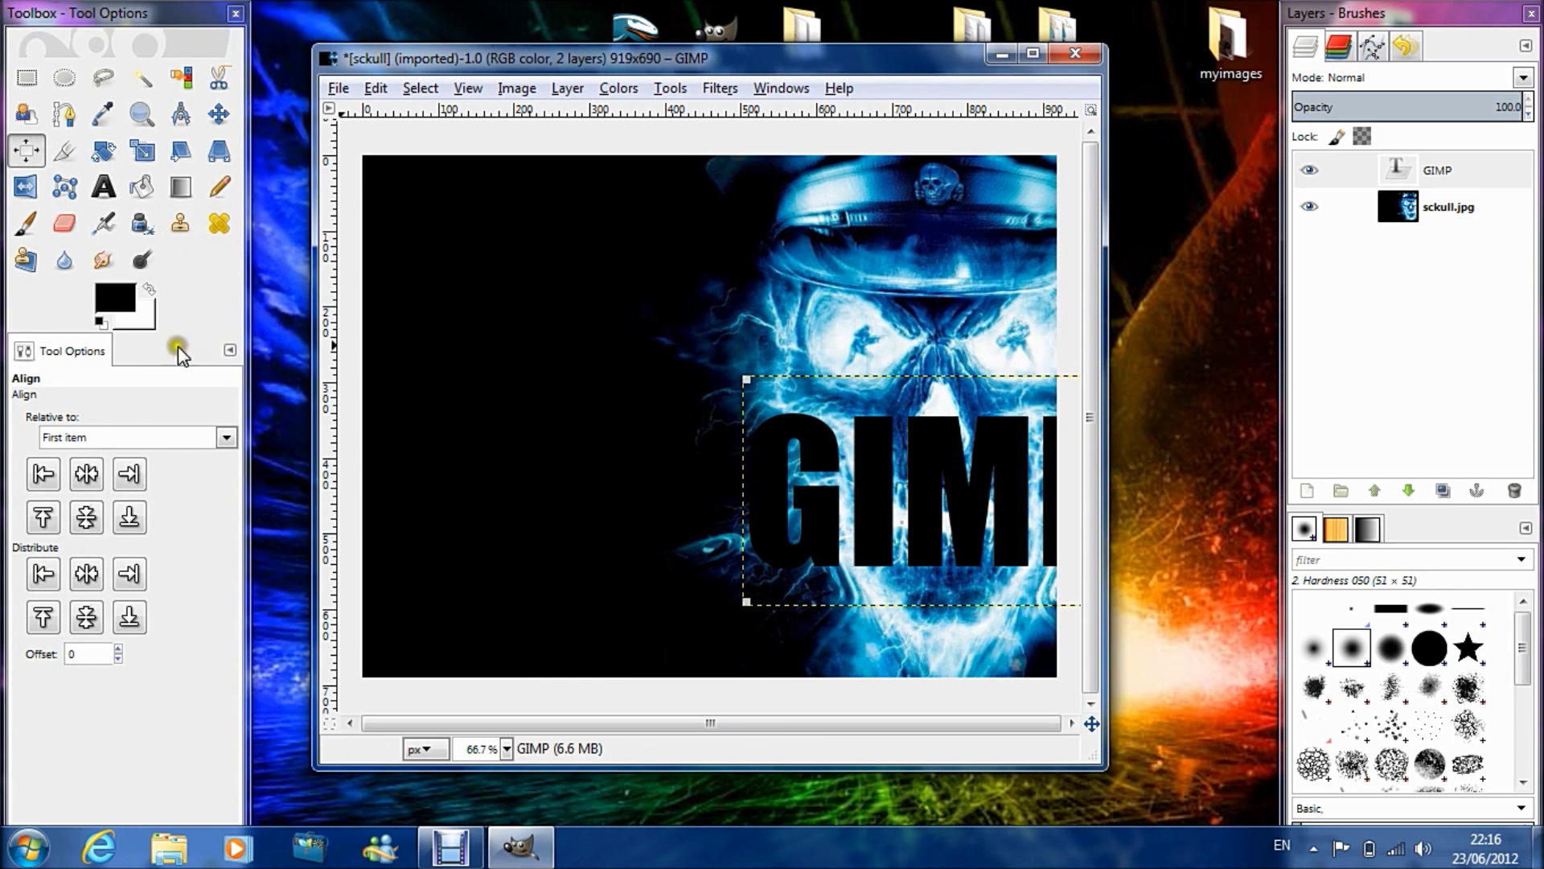
pyautogui.click(85, 474)
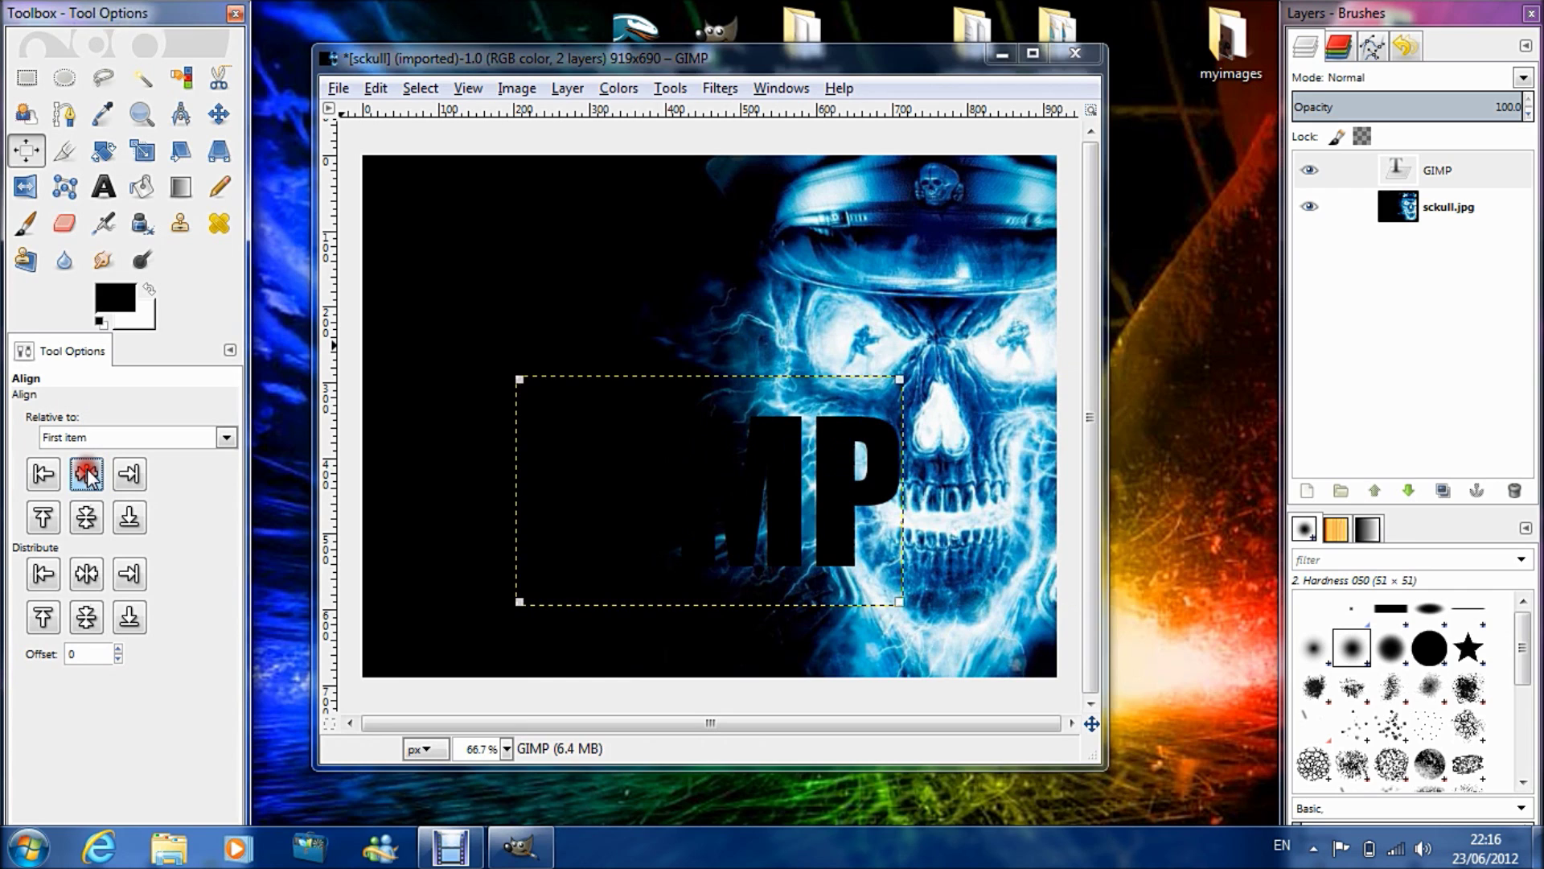
pyautogui.click(86, 517)
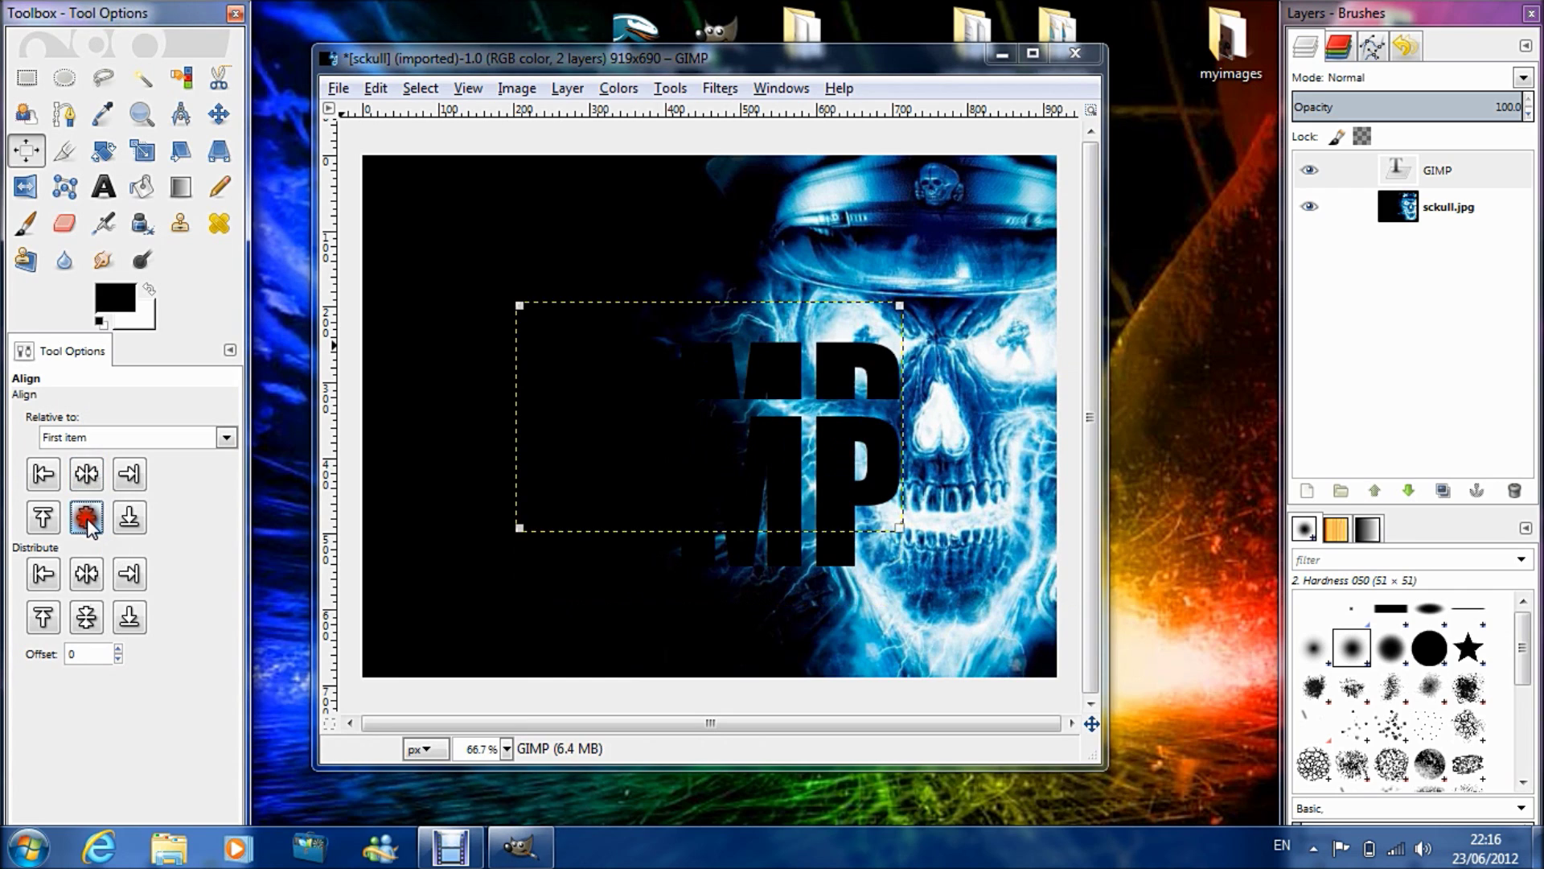
pyautogui.click(131, 474)
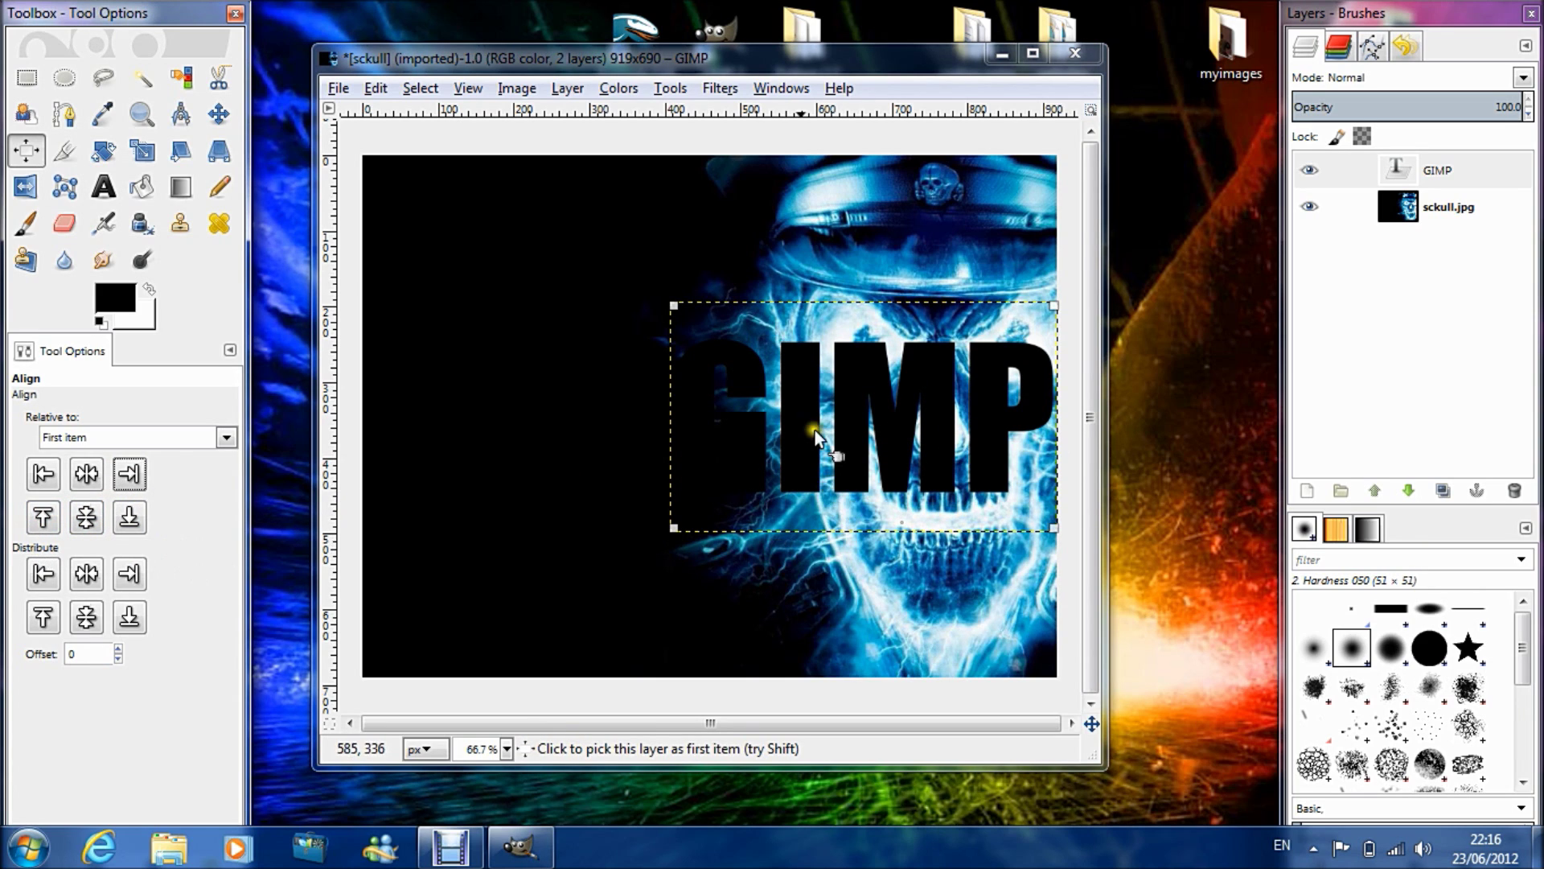
pyautogui.click(103, 187)
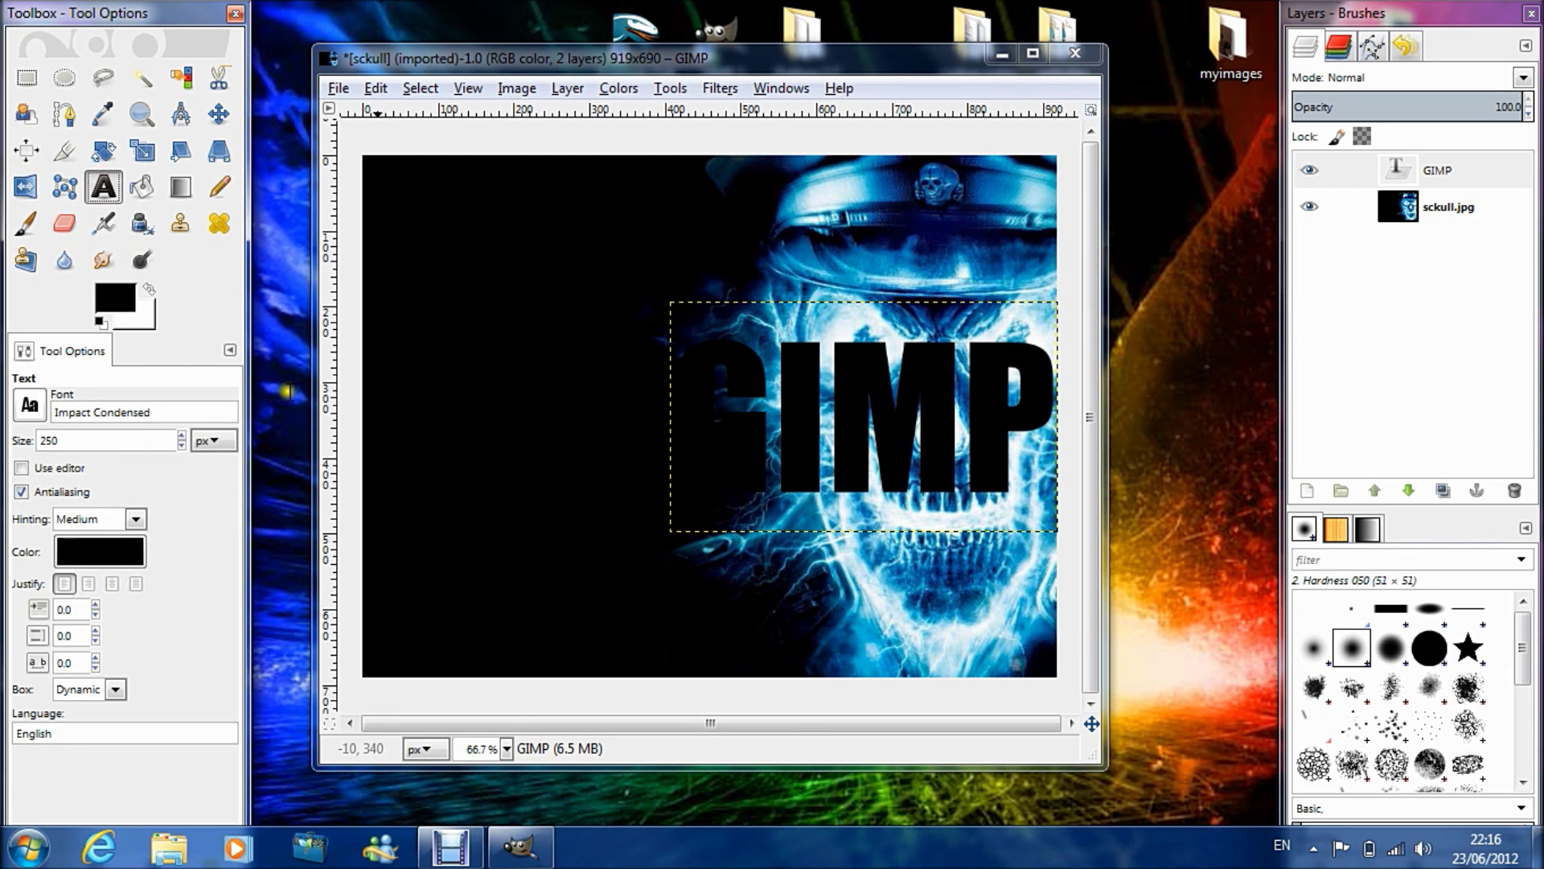
# Step: Make the GIMP text layer active after browsing the layer and Select menus
pyautogui.rightClick(1470, 170)
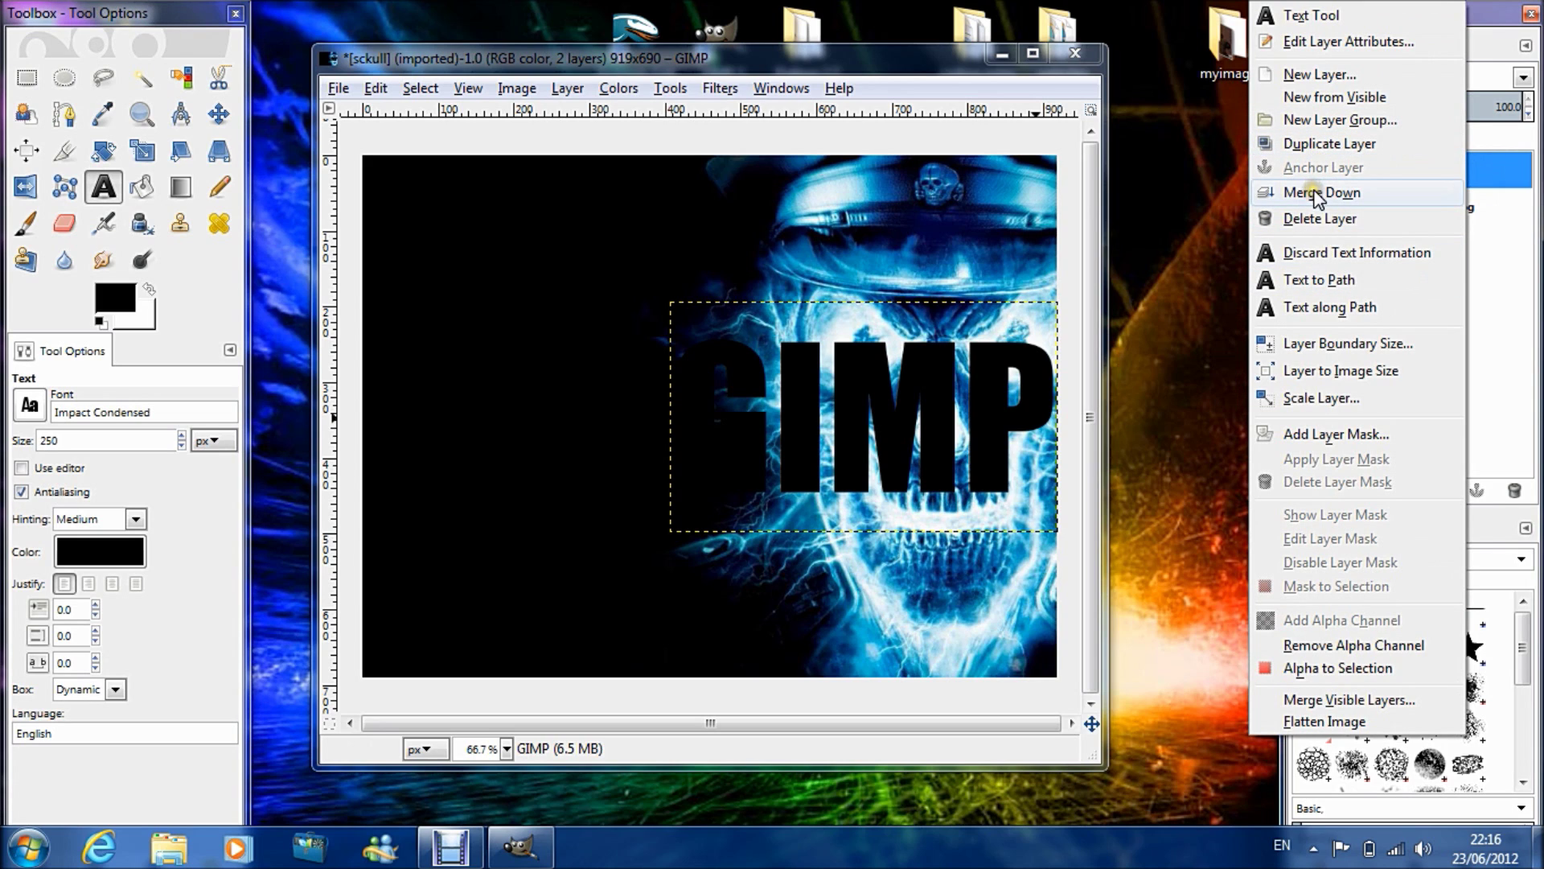
pyautogui.click(1496, 301)
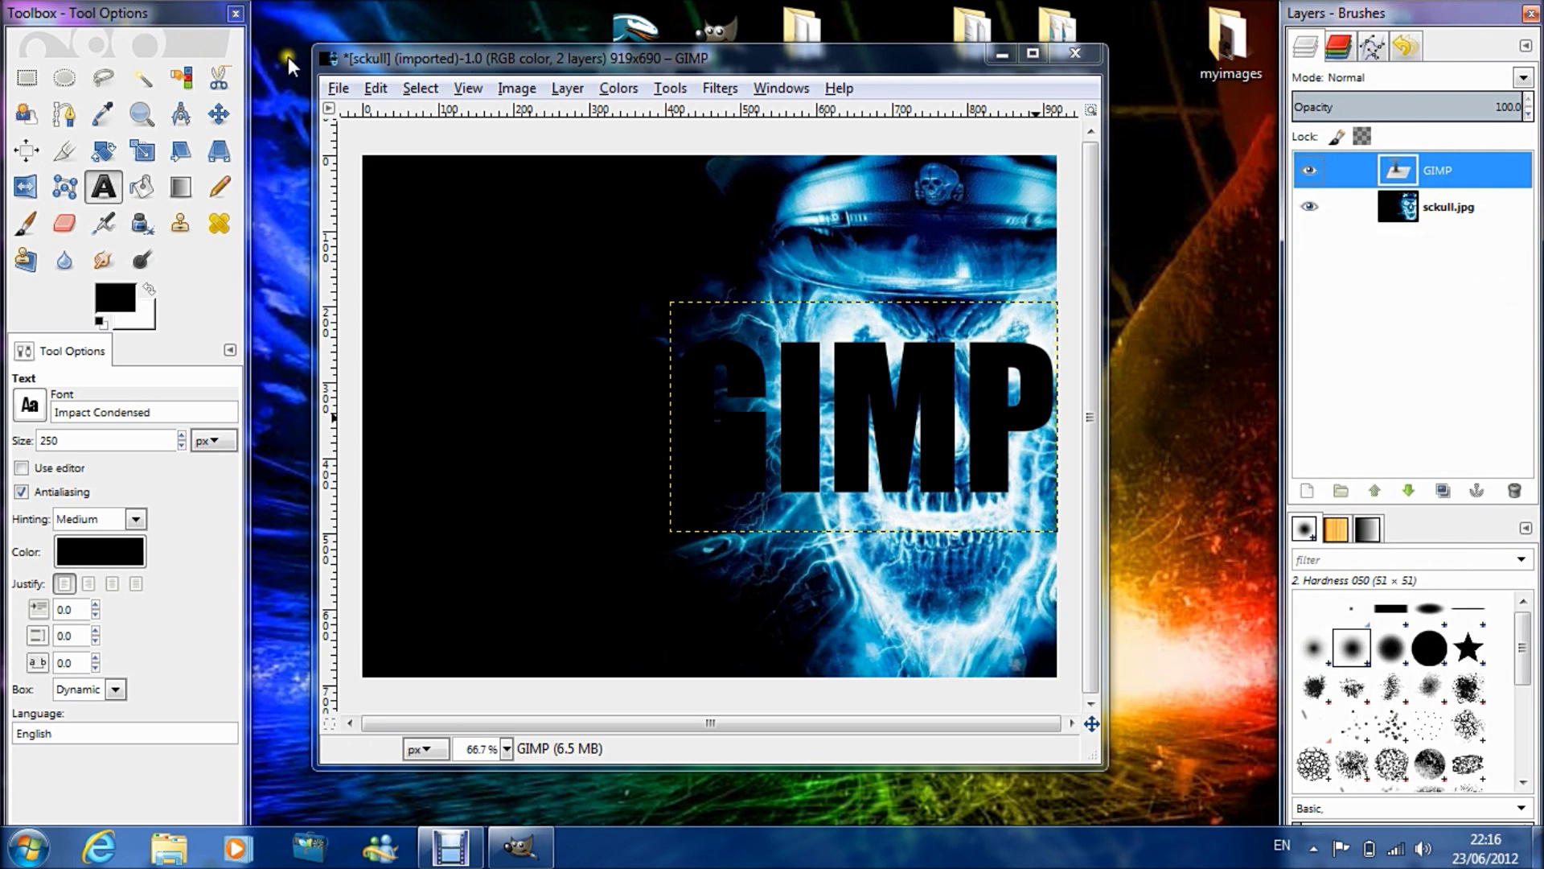
pyautogui.click(419, 88)
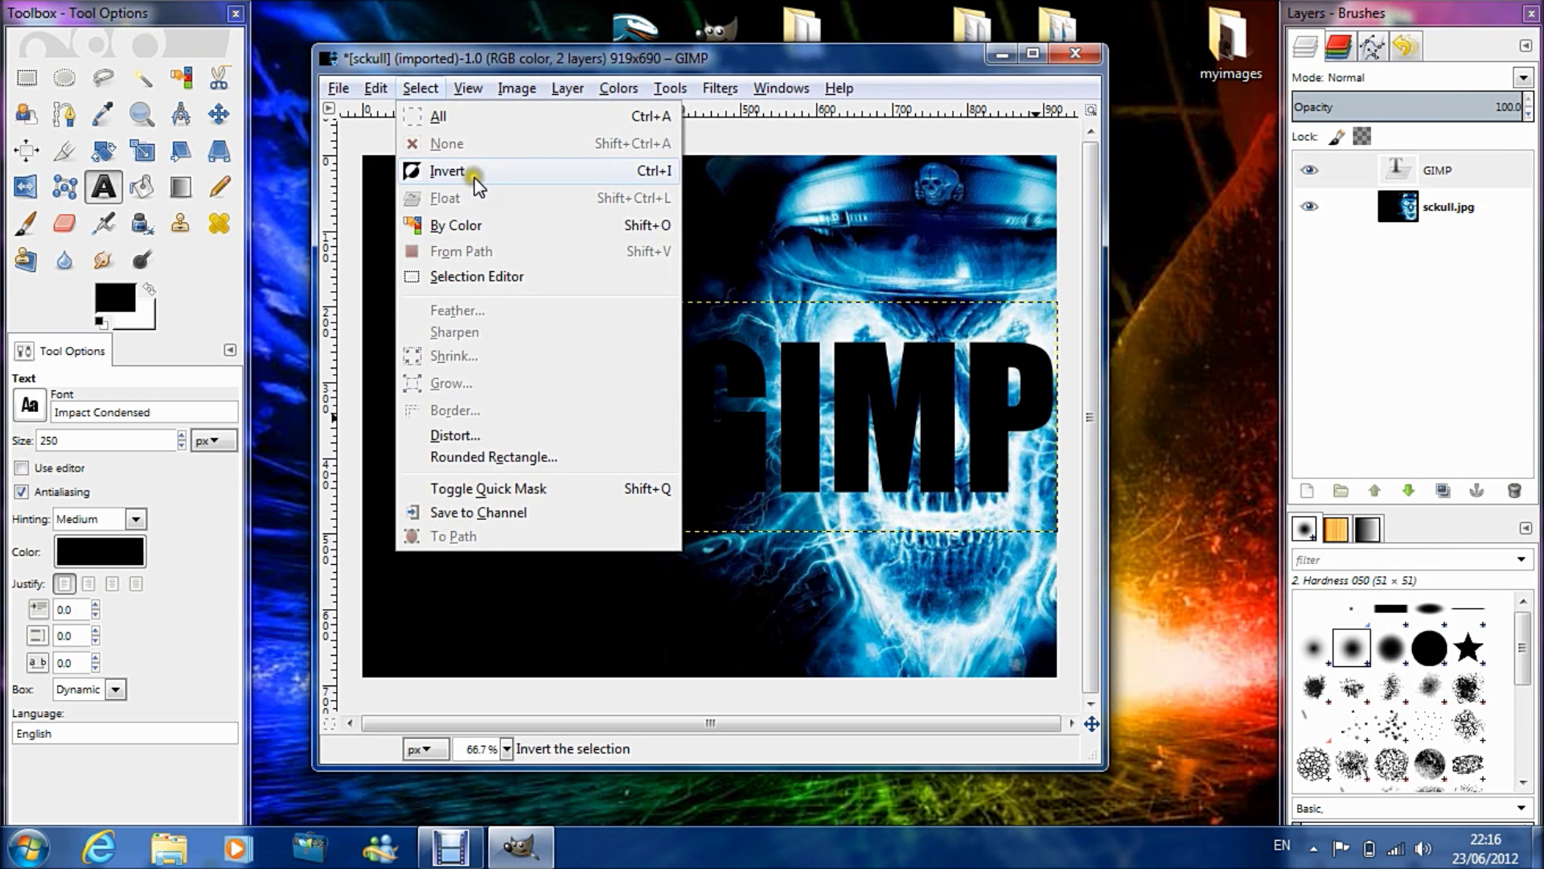
pyautogui.click(1448, 356)
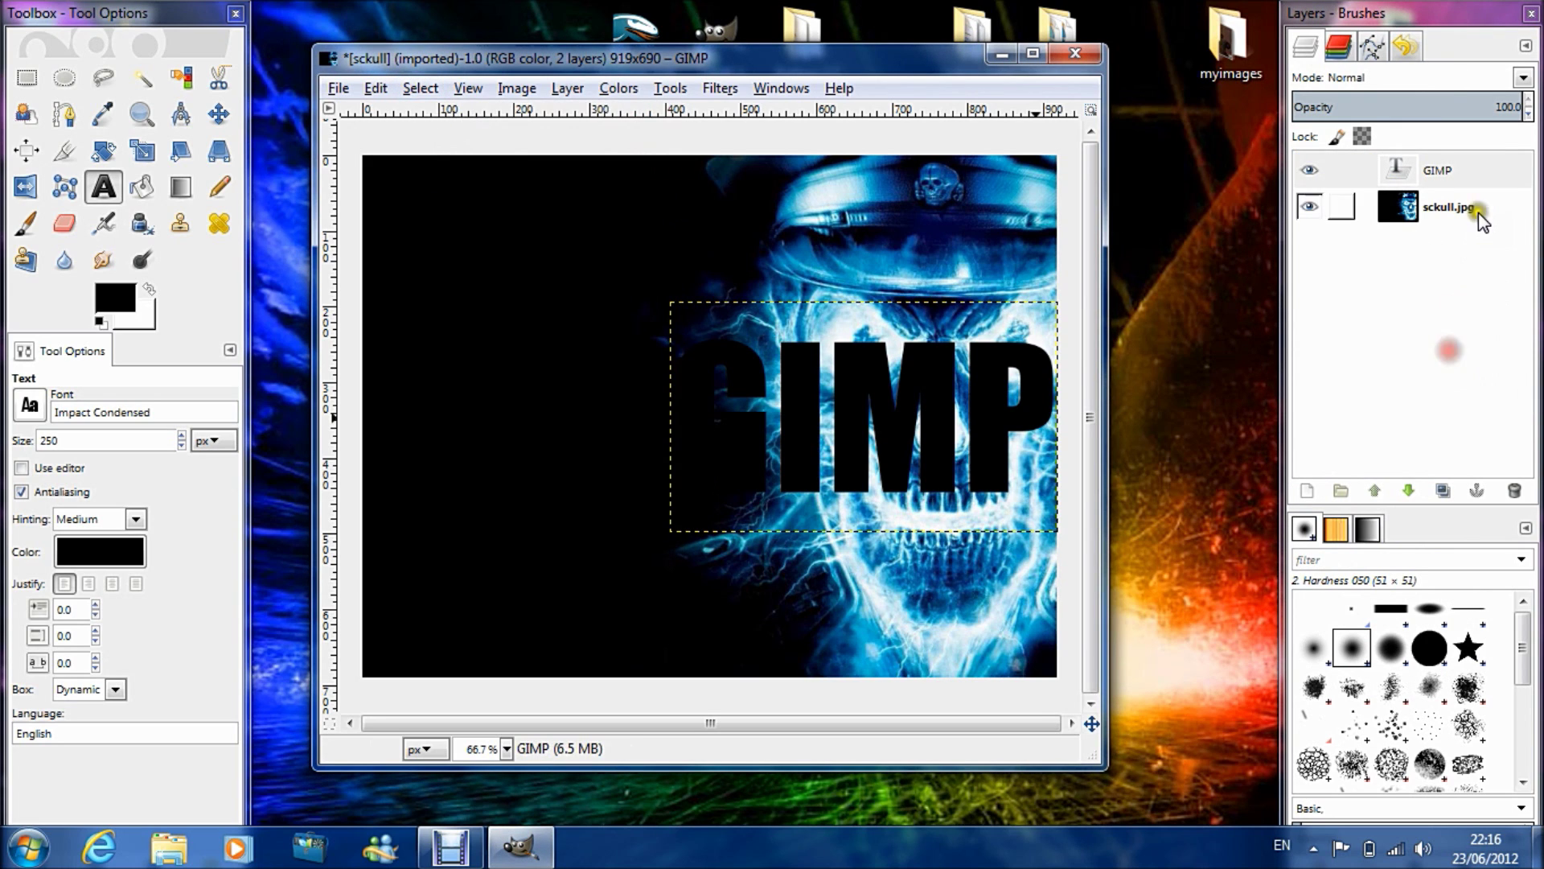
pyautogui.click(1463, 176)
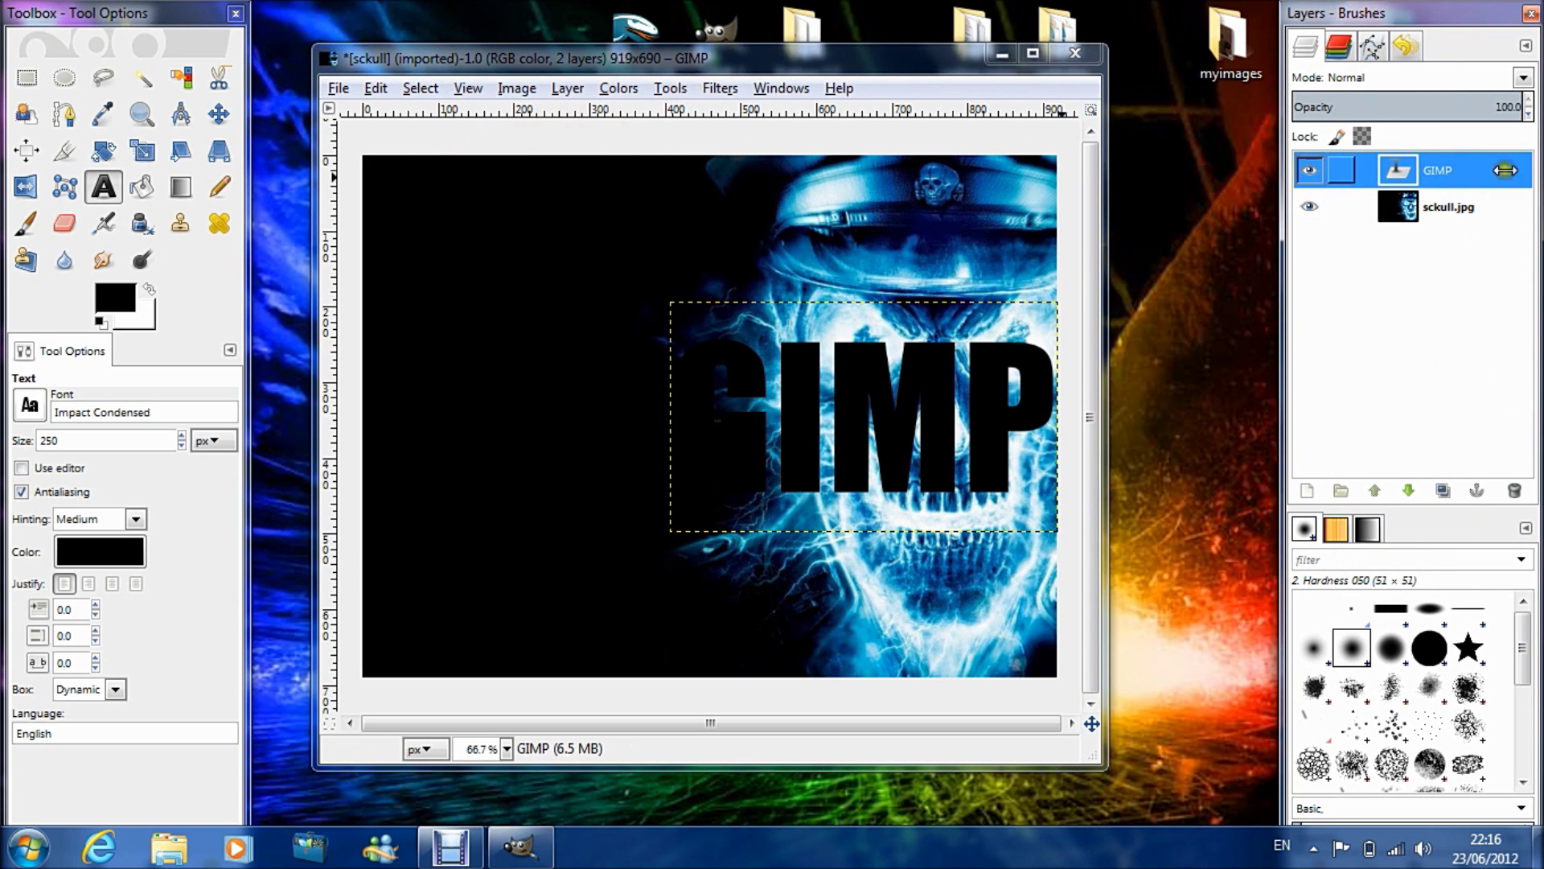
pyautogui.click(421, 89)
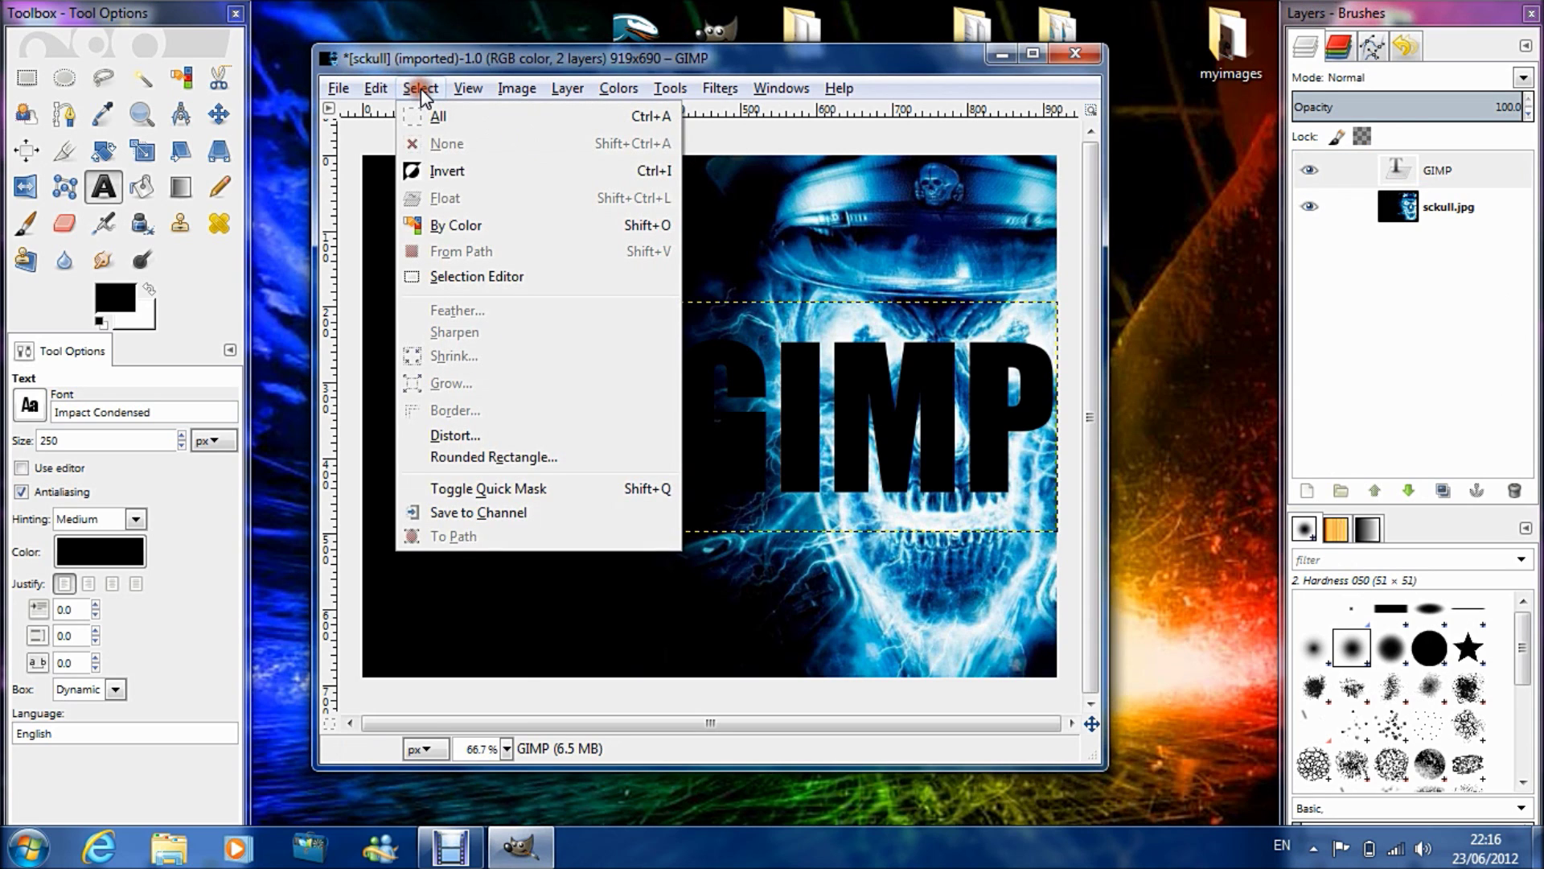
pyautogui.click(1482, 178)
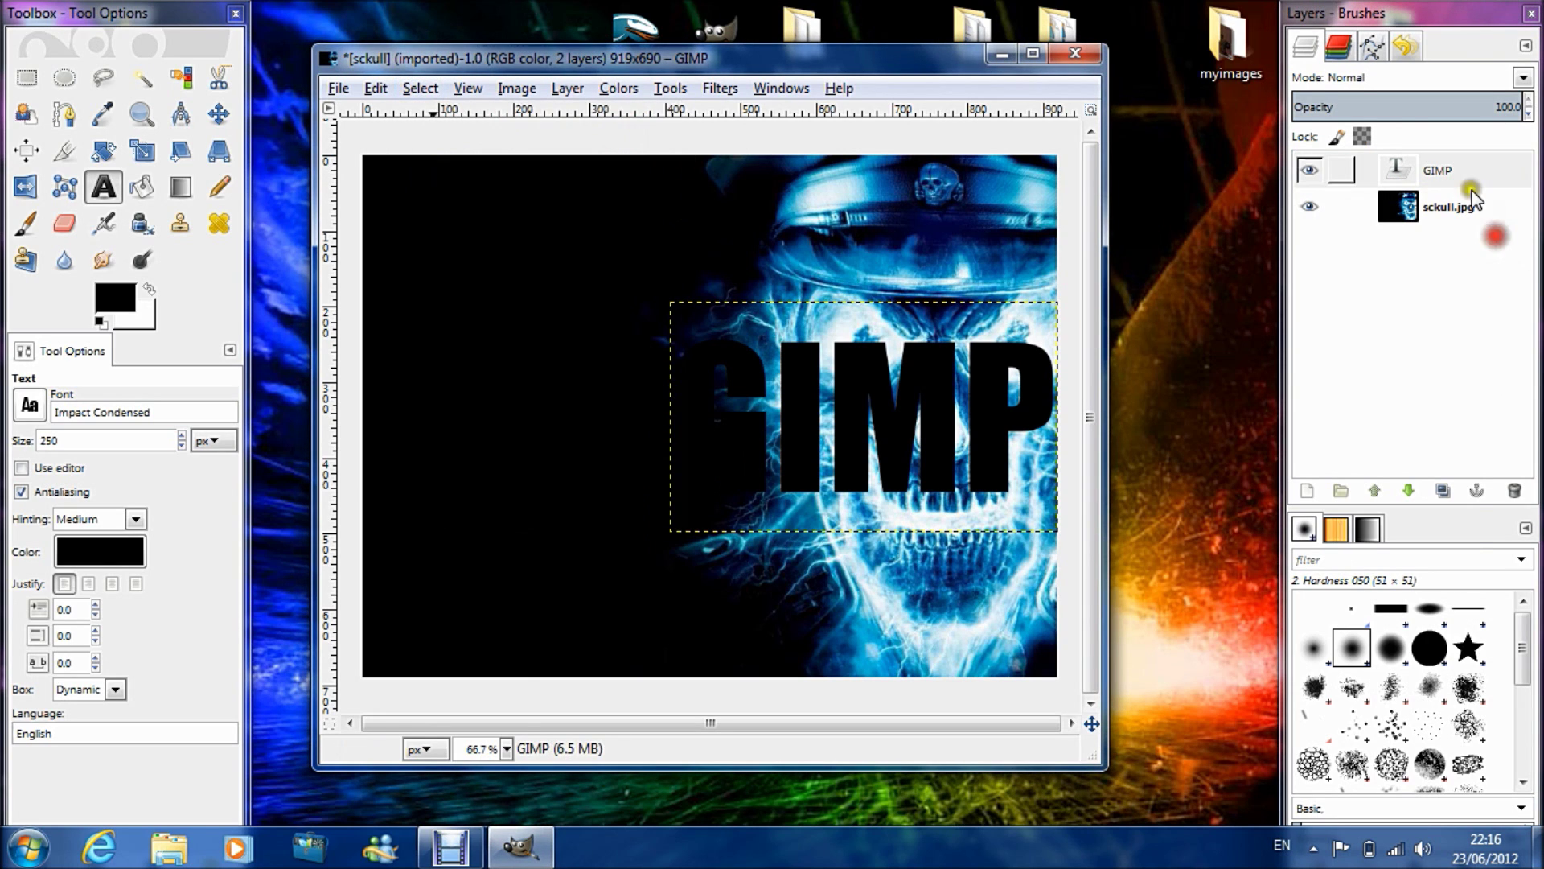
# Step: Use Alpha to Selection, float the letters, and anchor the floating selection onto the layer
pyautogui.rightClick(1482, 177)
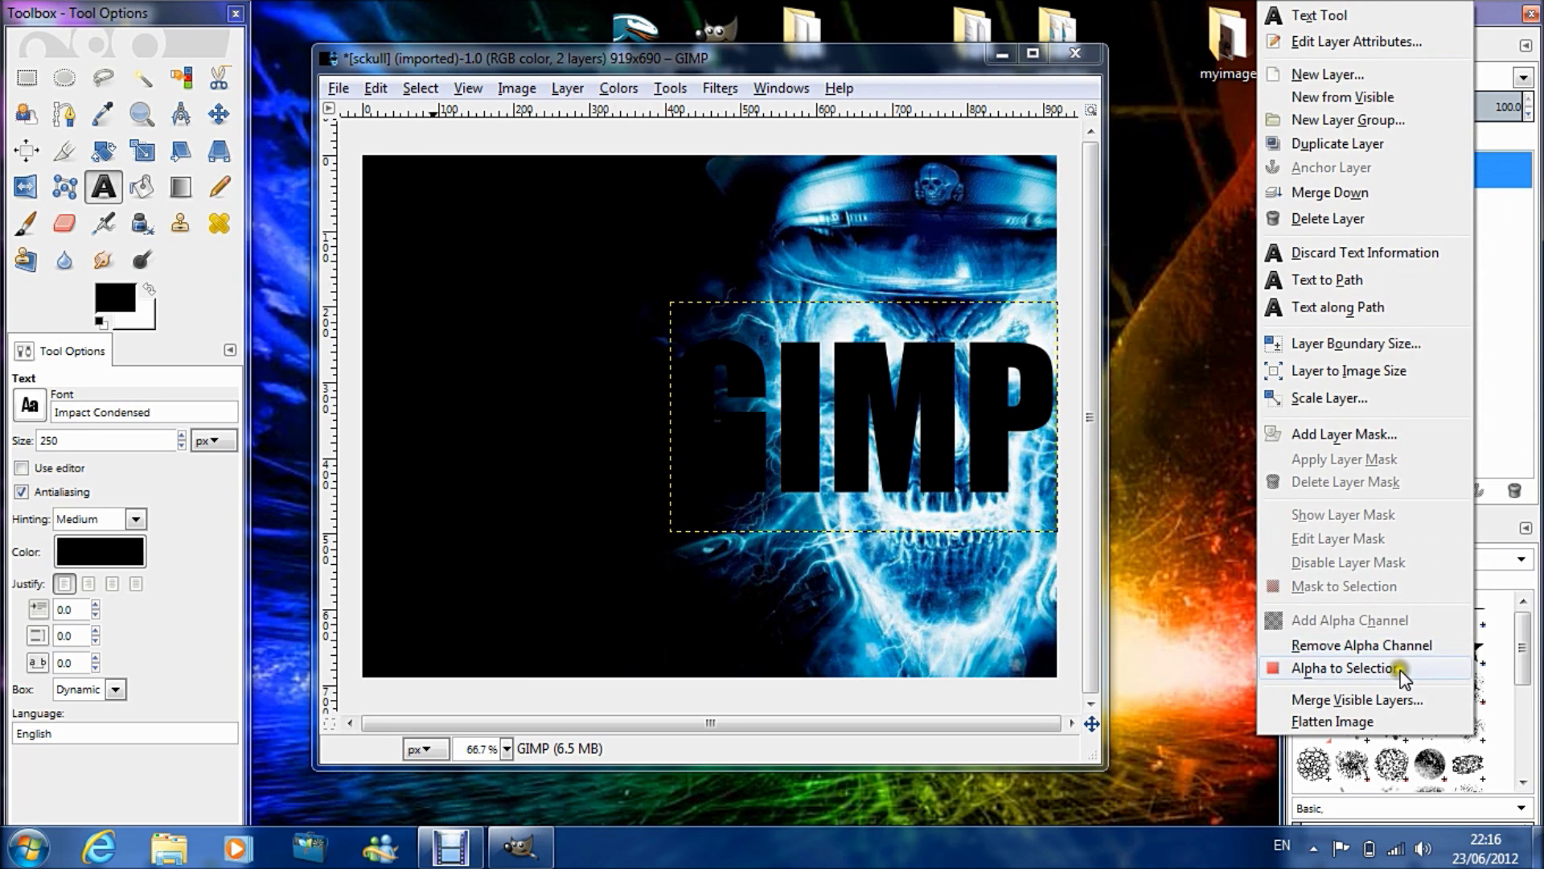
pyautogui.click(1403, 671)
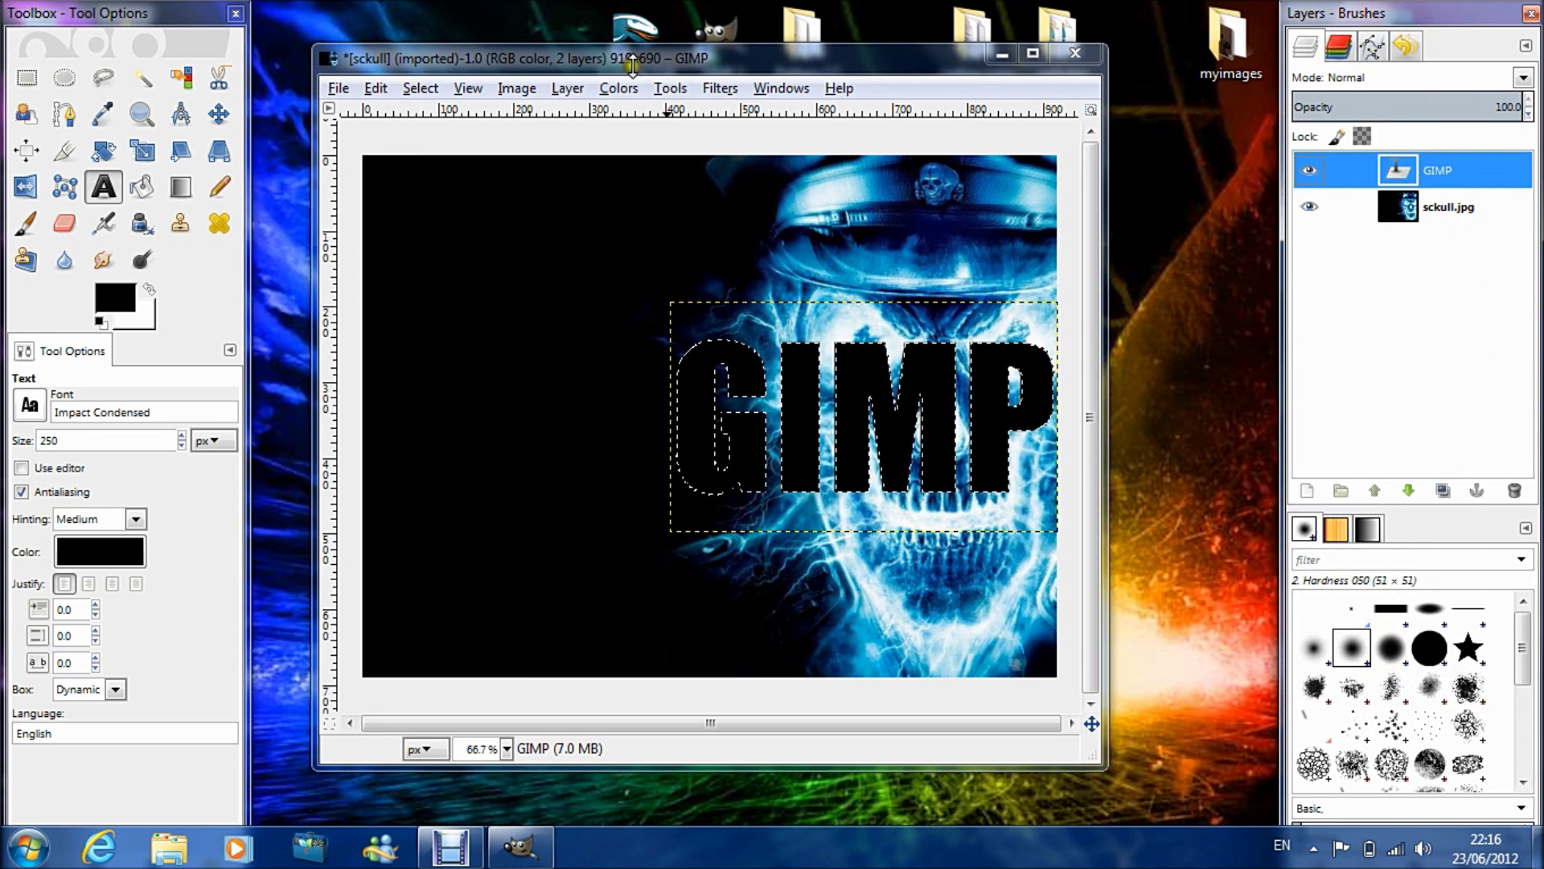
pyautogui.click(420, 88)
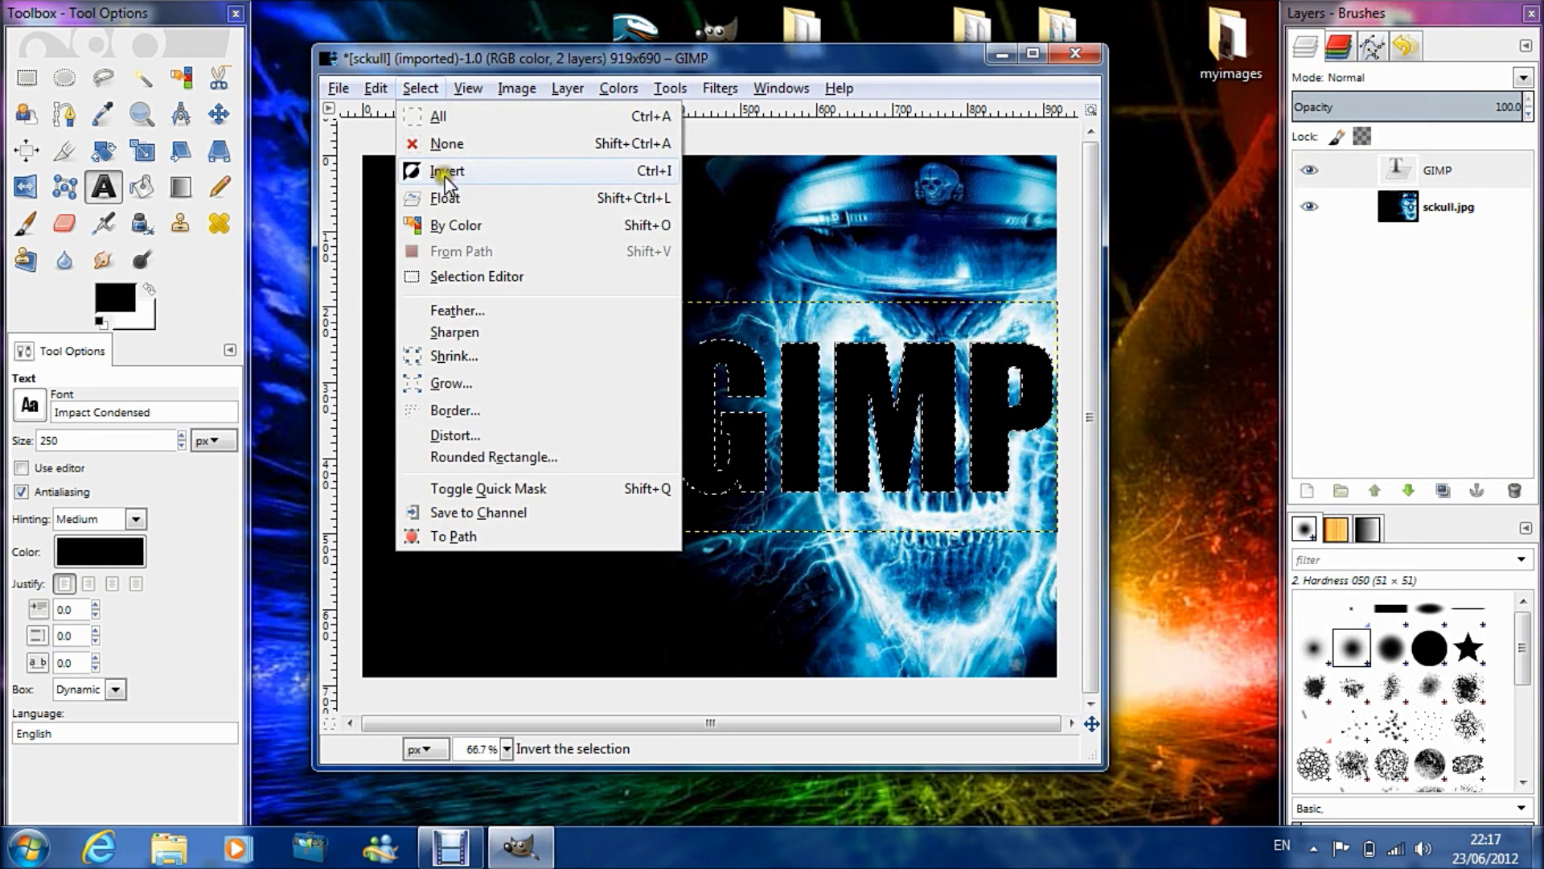
pyautogui.click(447, 199)
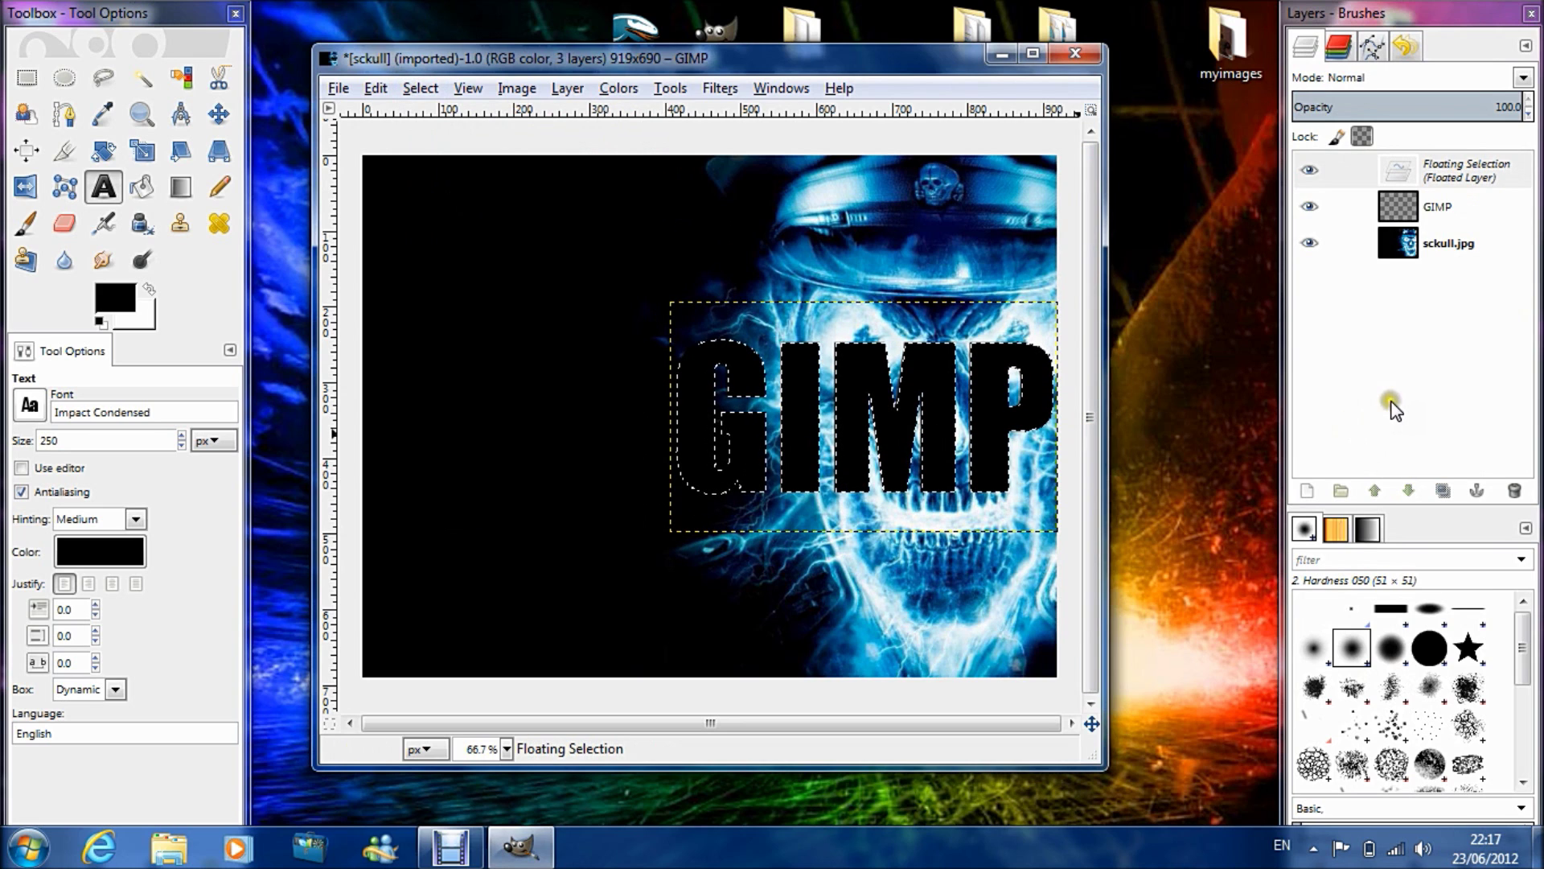
pyautogui.rightClick(1472, 183)
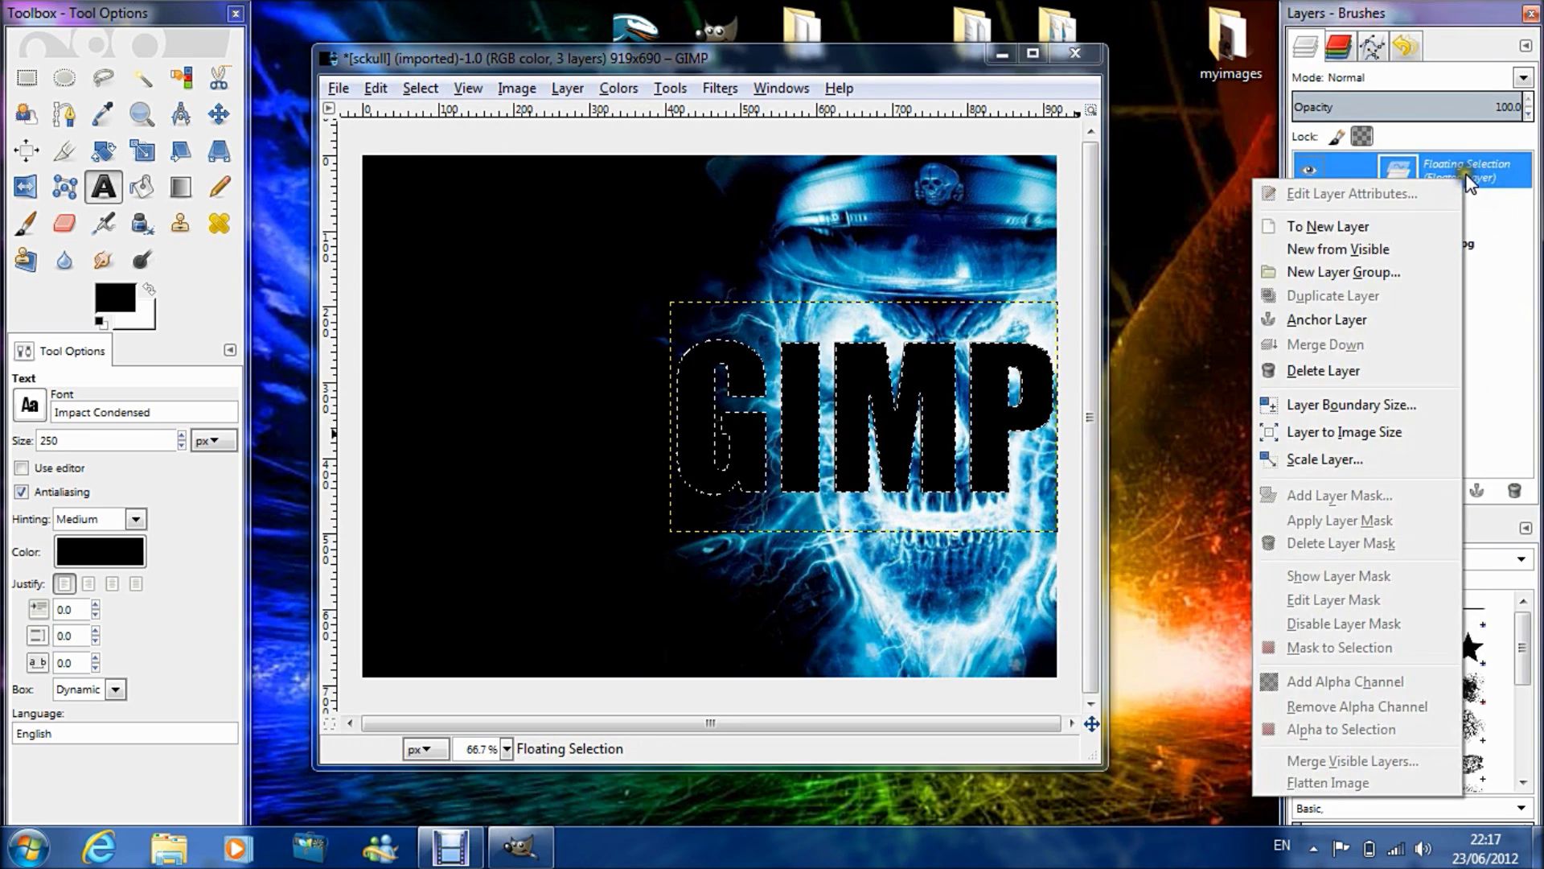
pyautogui.click(1382, 322)
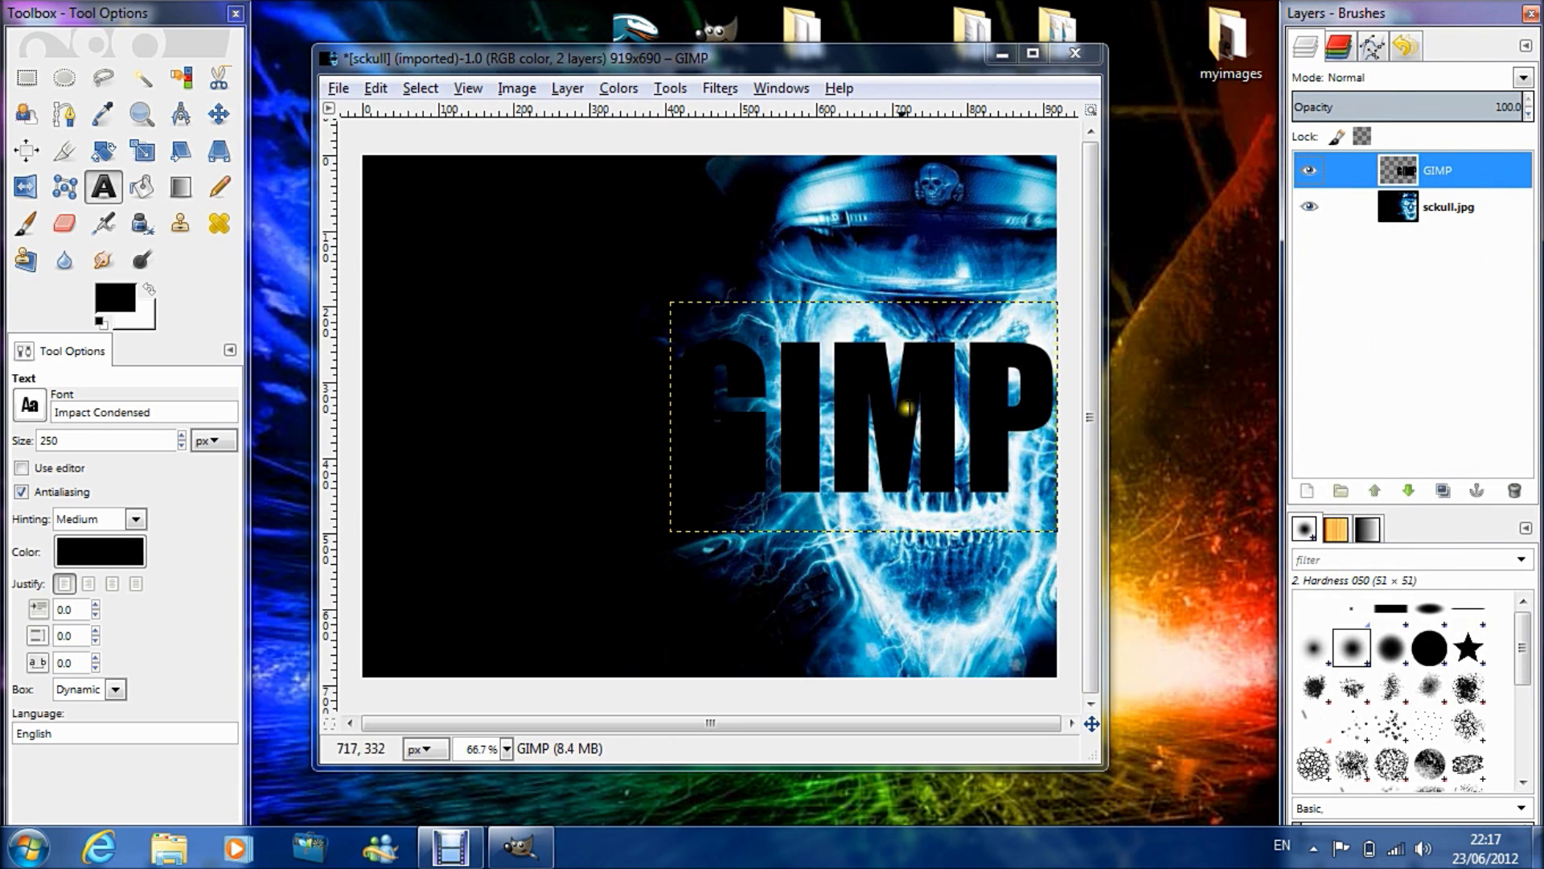
# Step: Select the GIMP letter outlines with Alpha to Selection
pyautogui.rightClick(1500, 175)
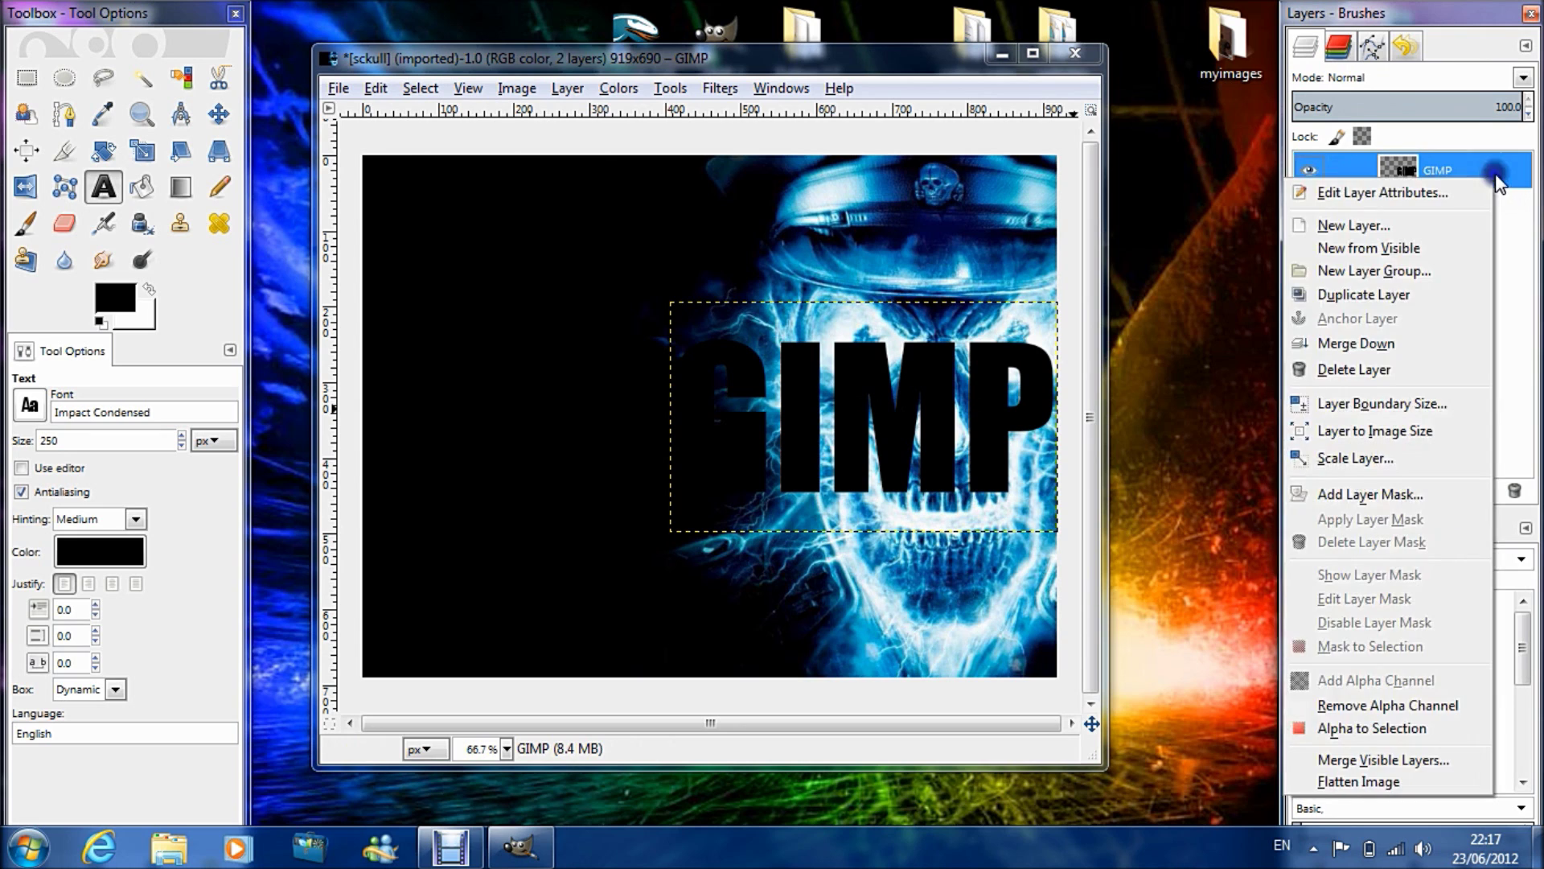
pyautogui.click(1419, 735)
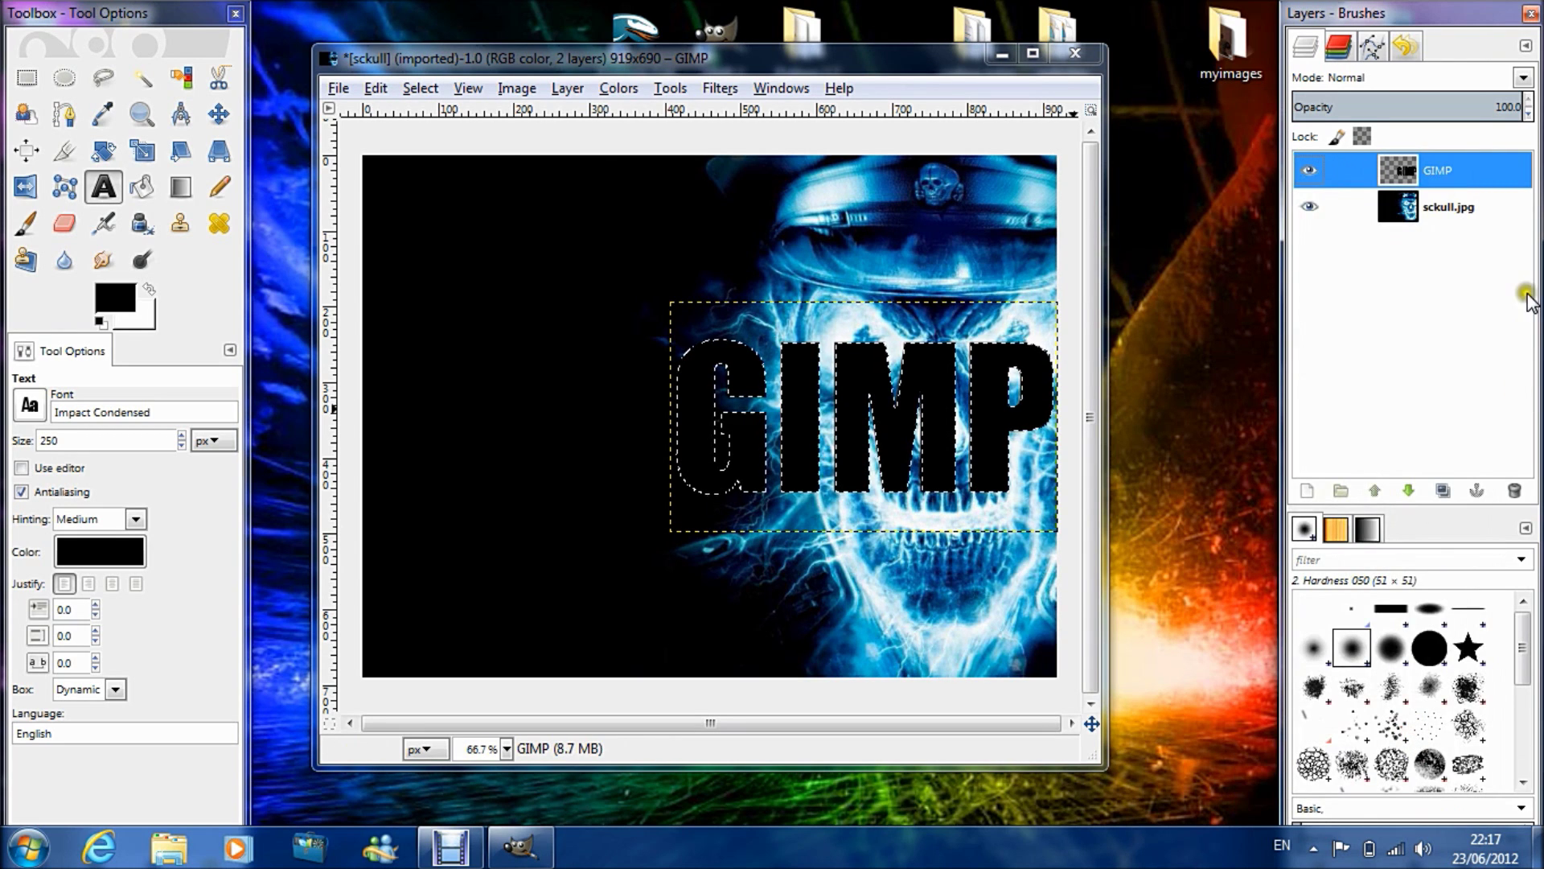
pyautogui.click(1491, 175)
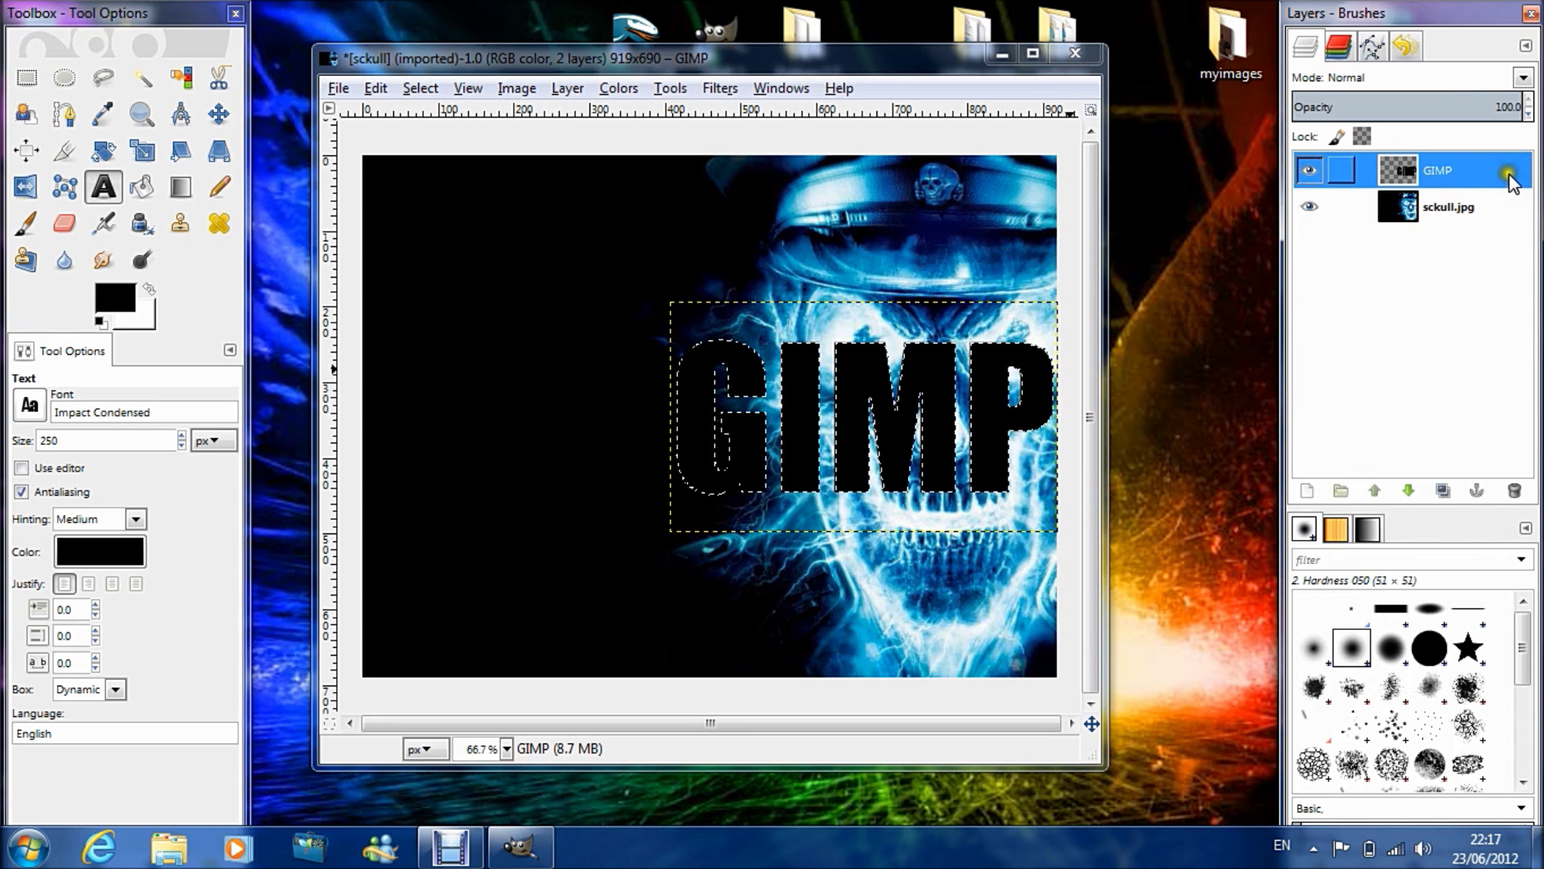
# Step: Add a Selection-based layer mask to the GIMP layer and lower it below the skull
pyautogui.rightClick(1510, 180)
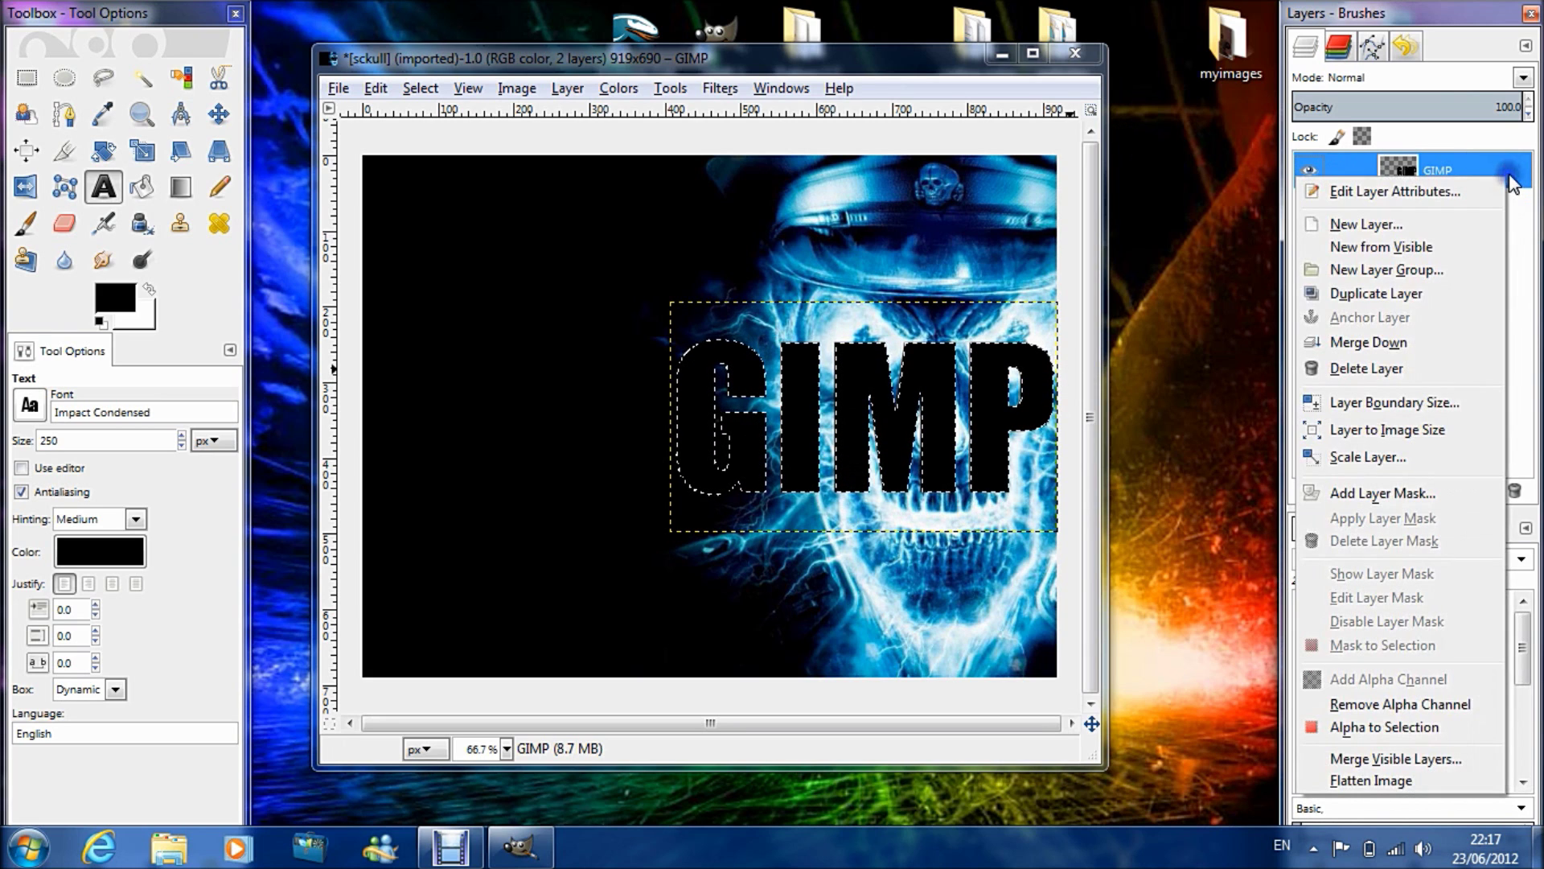
pyautogui.click(1432, 493)
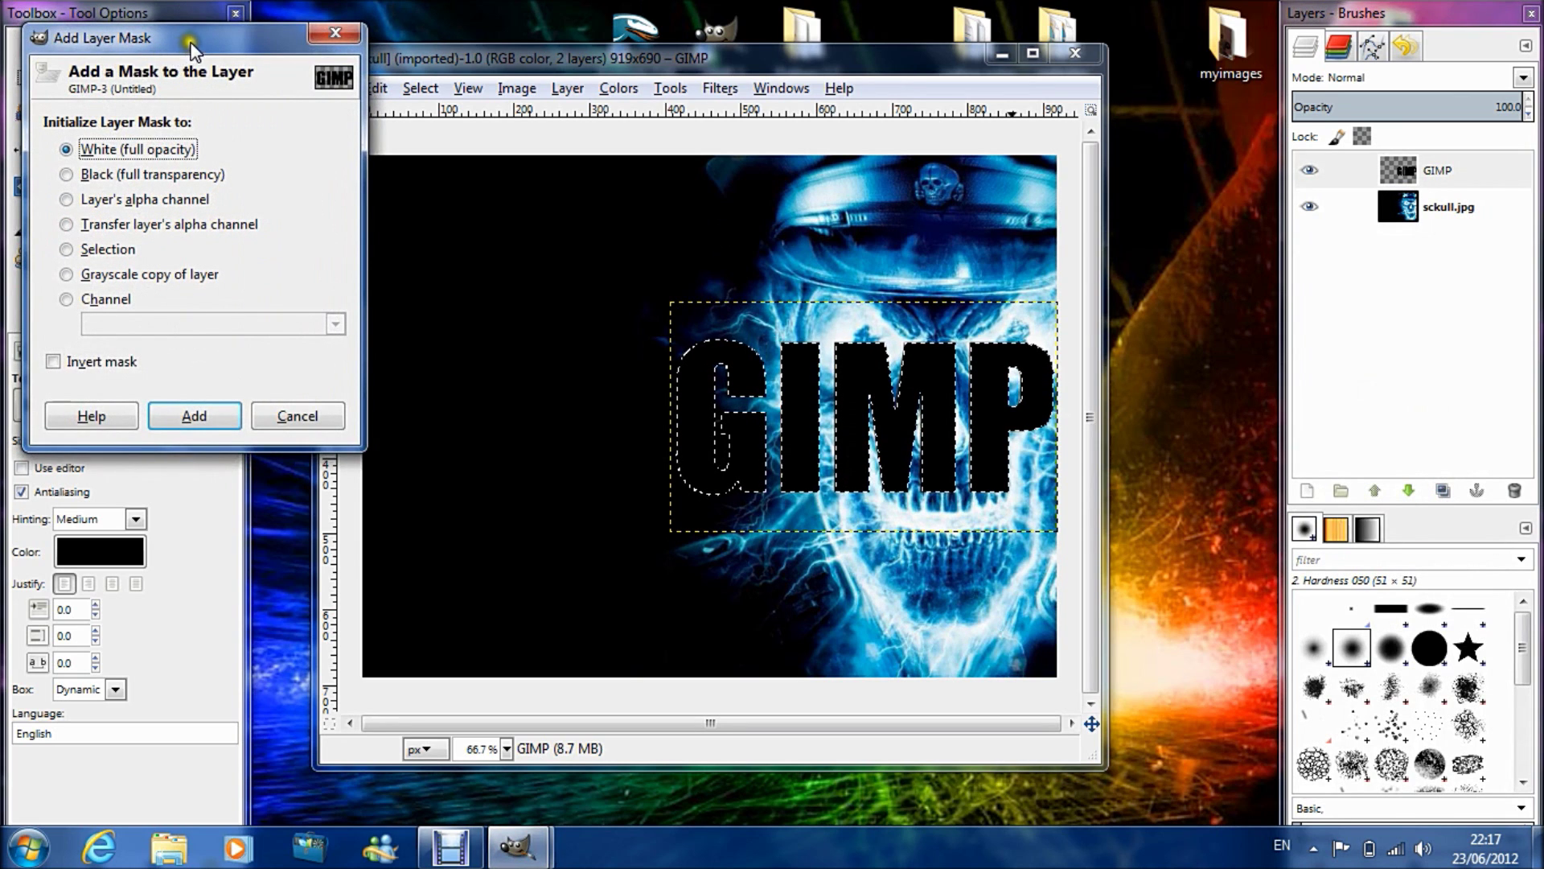
pyautogui.moveTo(192, 39); pyautogui.dragTo(672, 229)
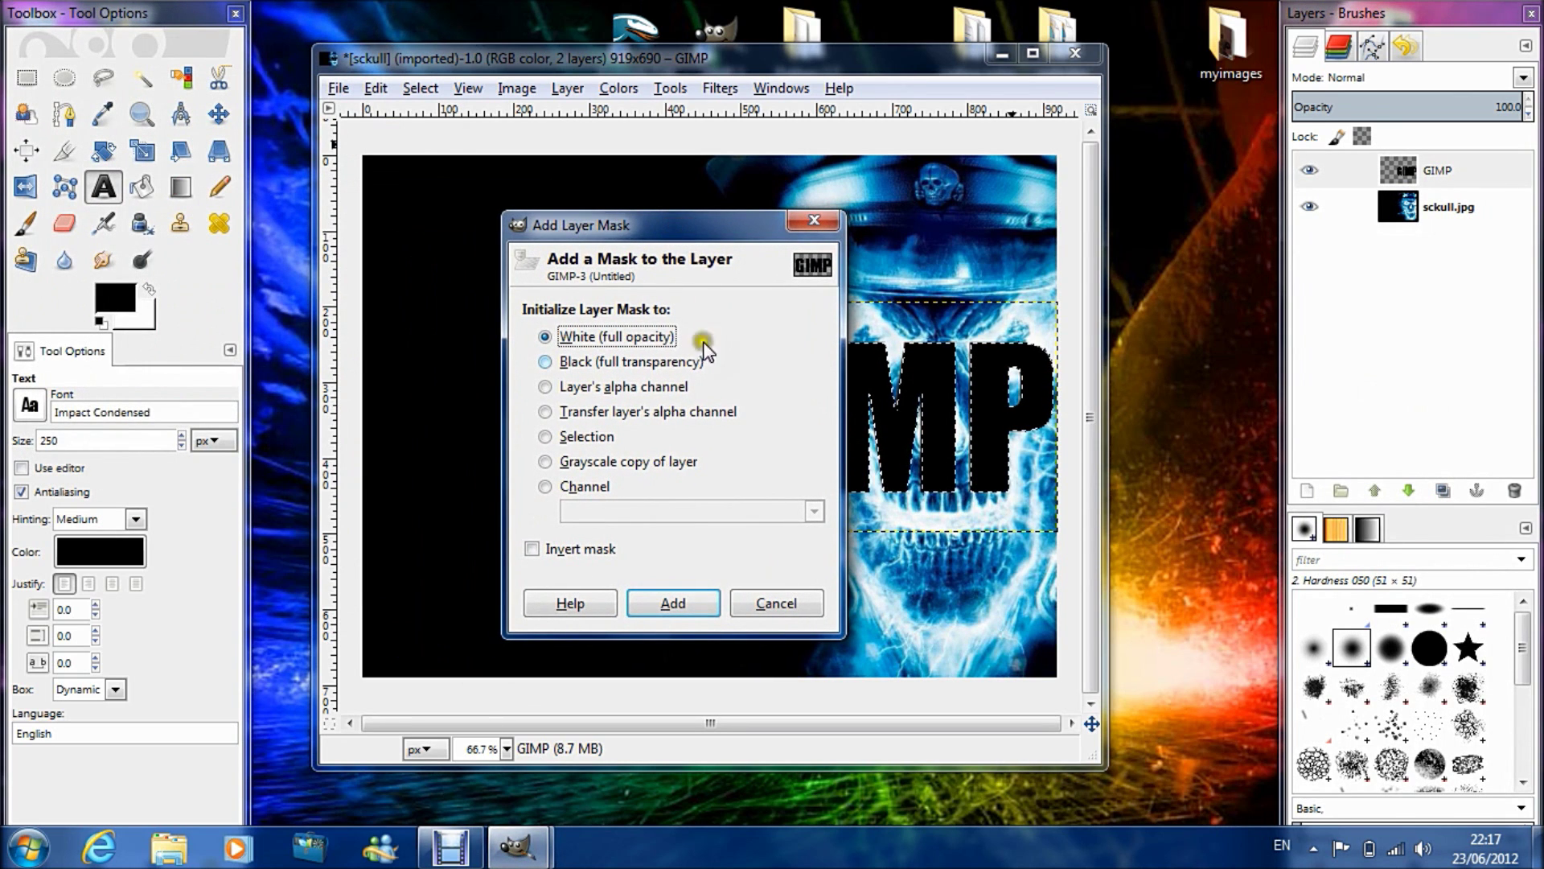
pyautogui.click(545, 438)
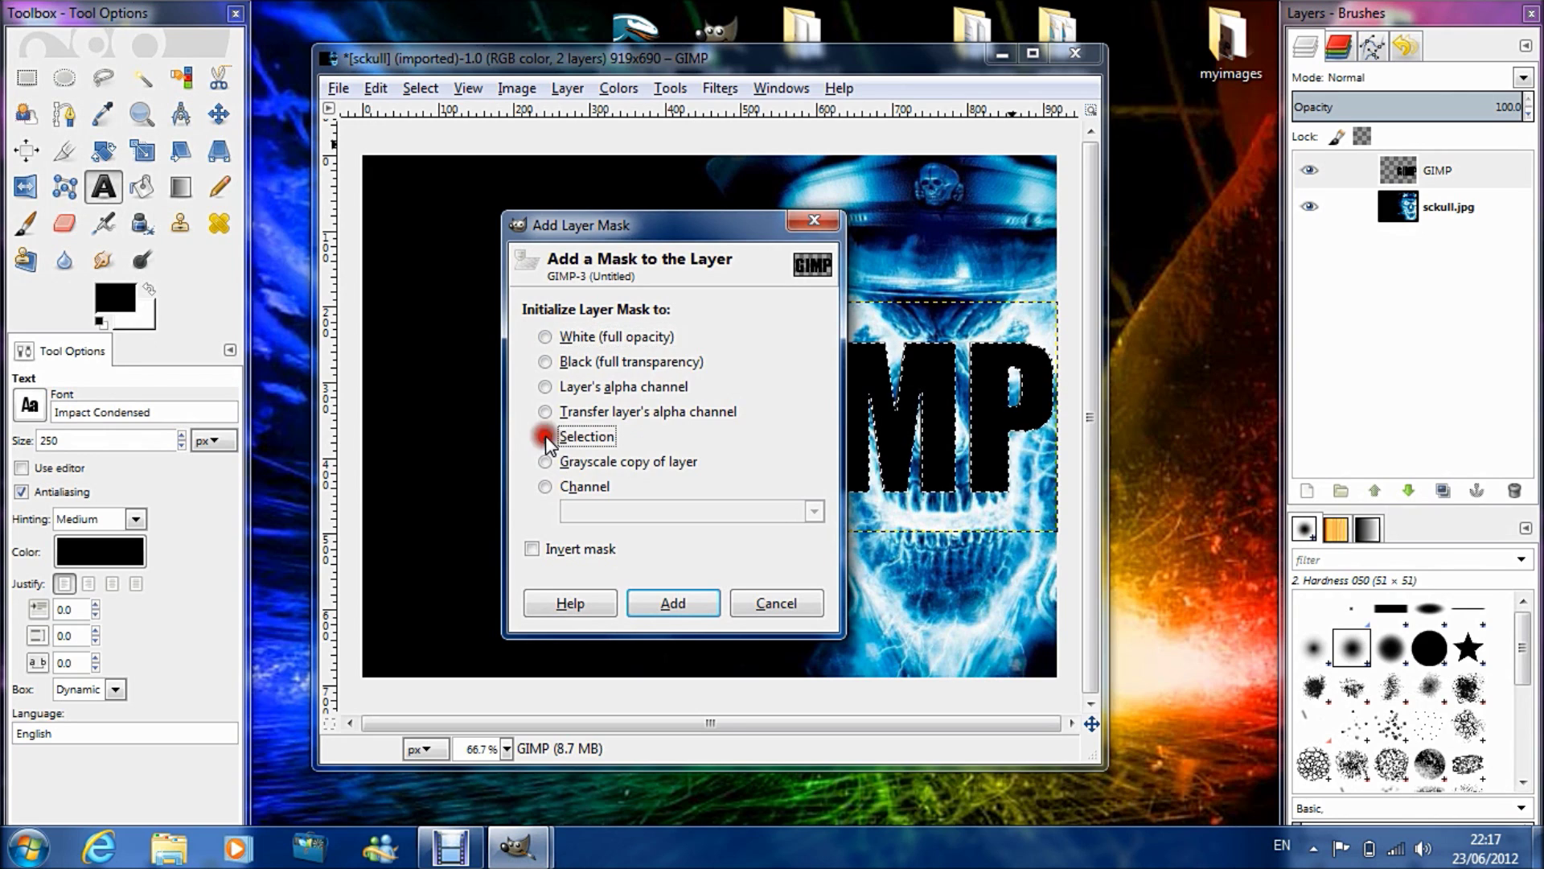
pyautogui.click(664, 608)
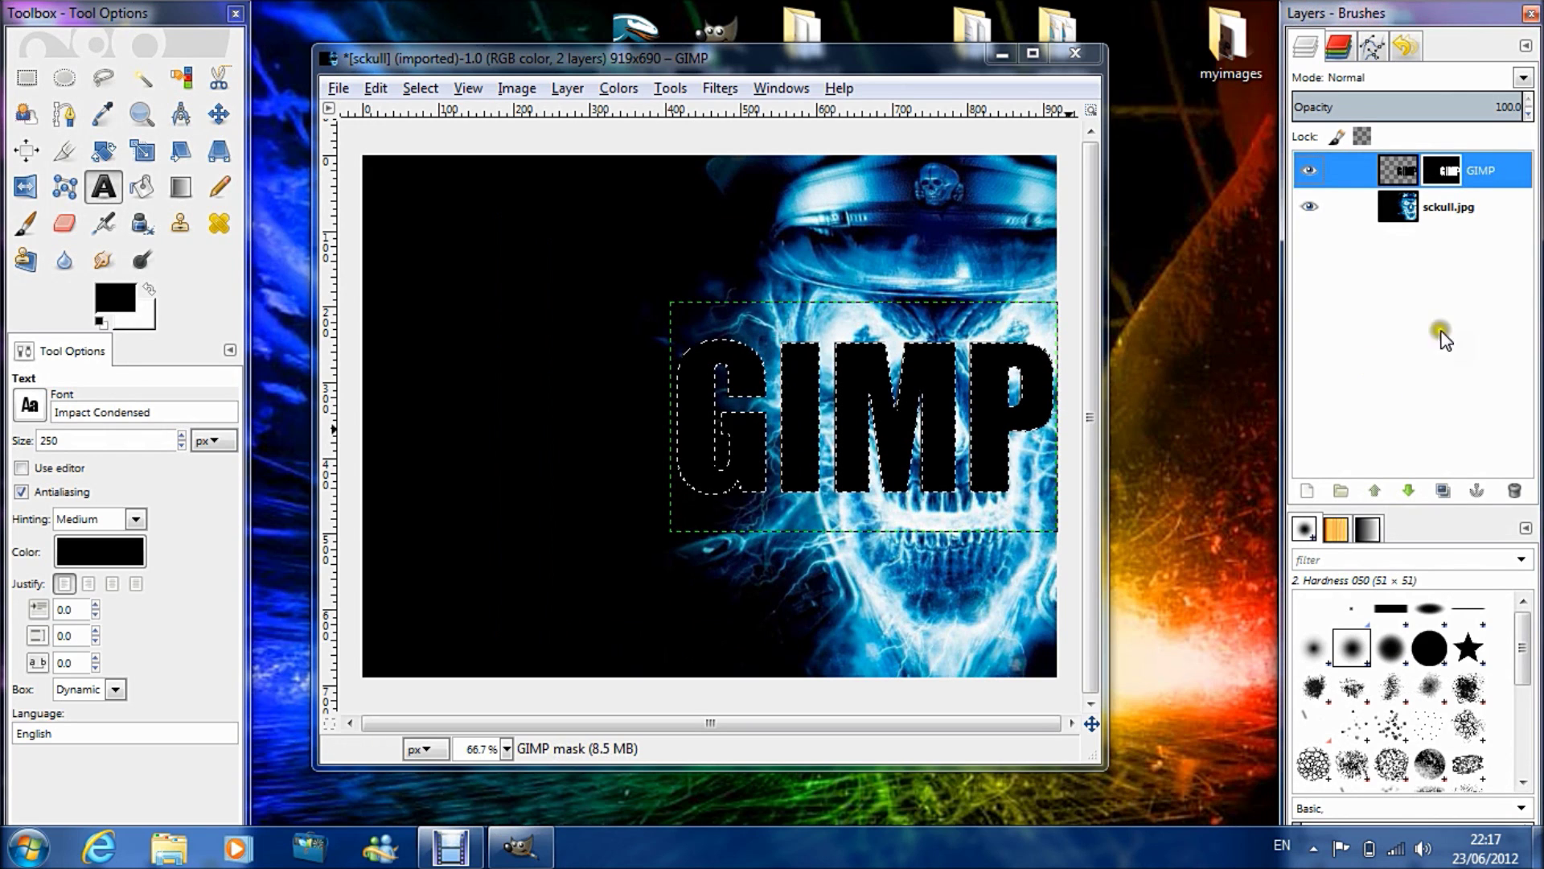
pyautogui.click(1412, 492)
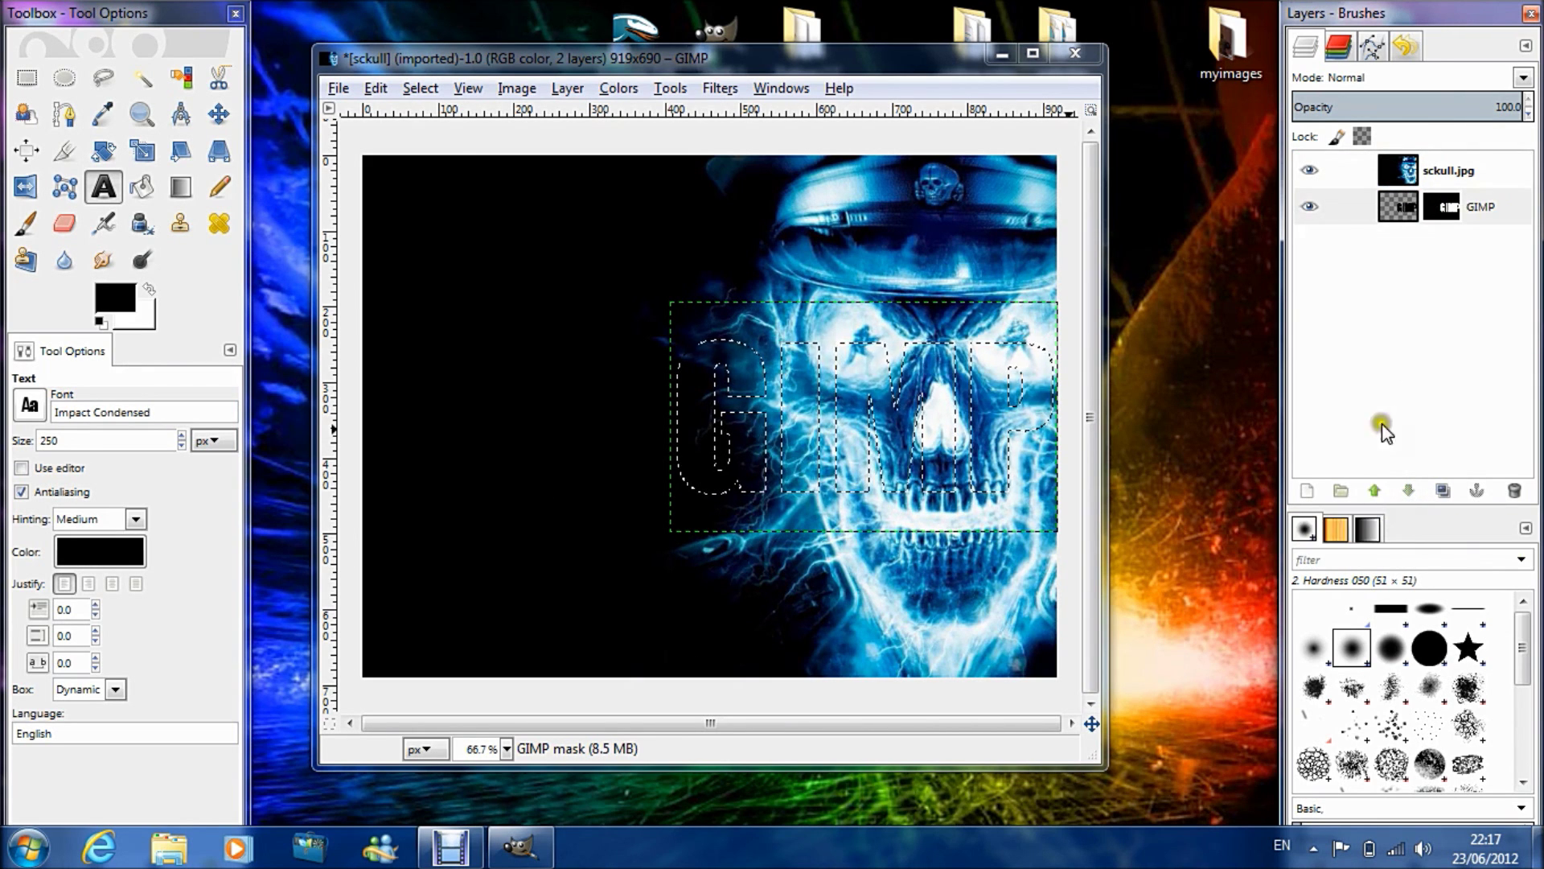
# Step: Add a Selection-based layer mask to the sckull.jpg layer
pyautogui.click(1438, 176)
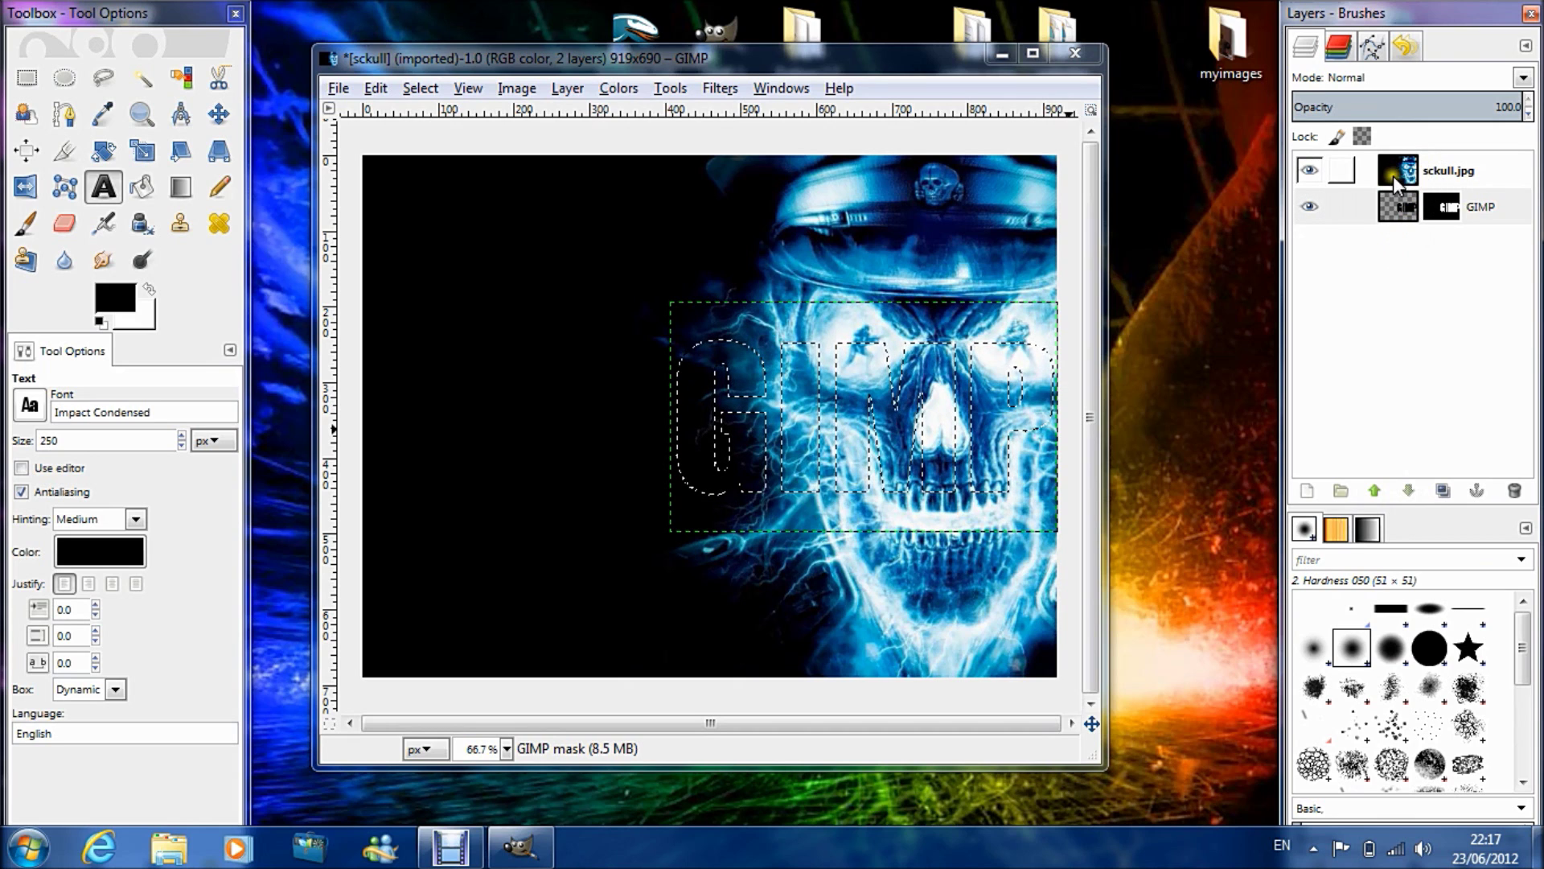
pyautogui.click(1442, 169)
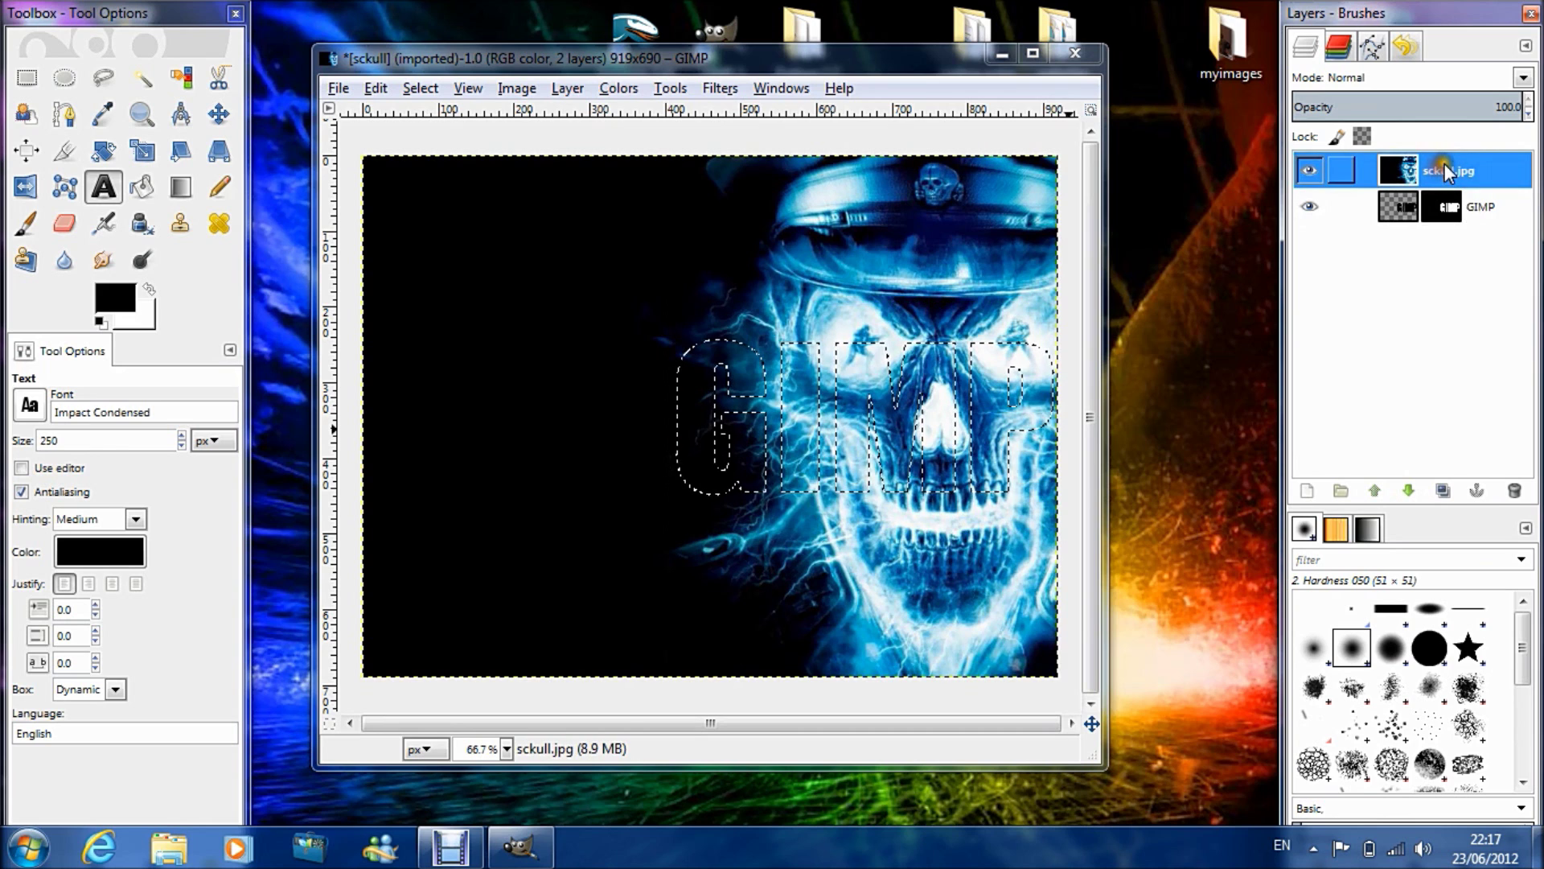
pyautogui.rightClick(1445, 171)
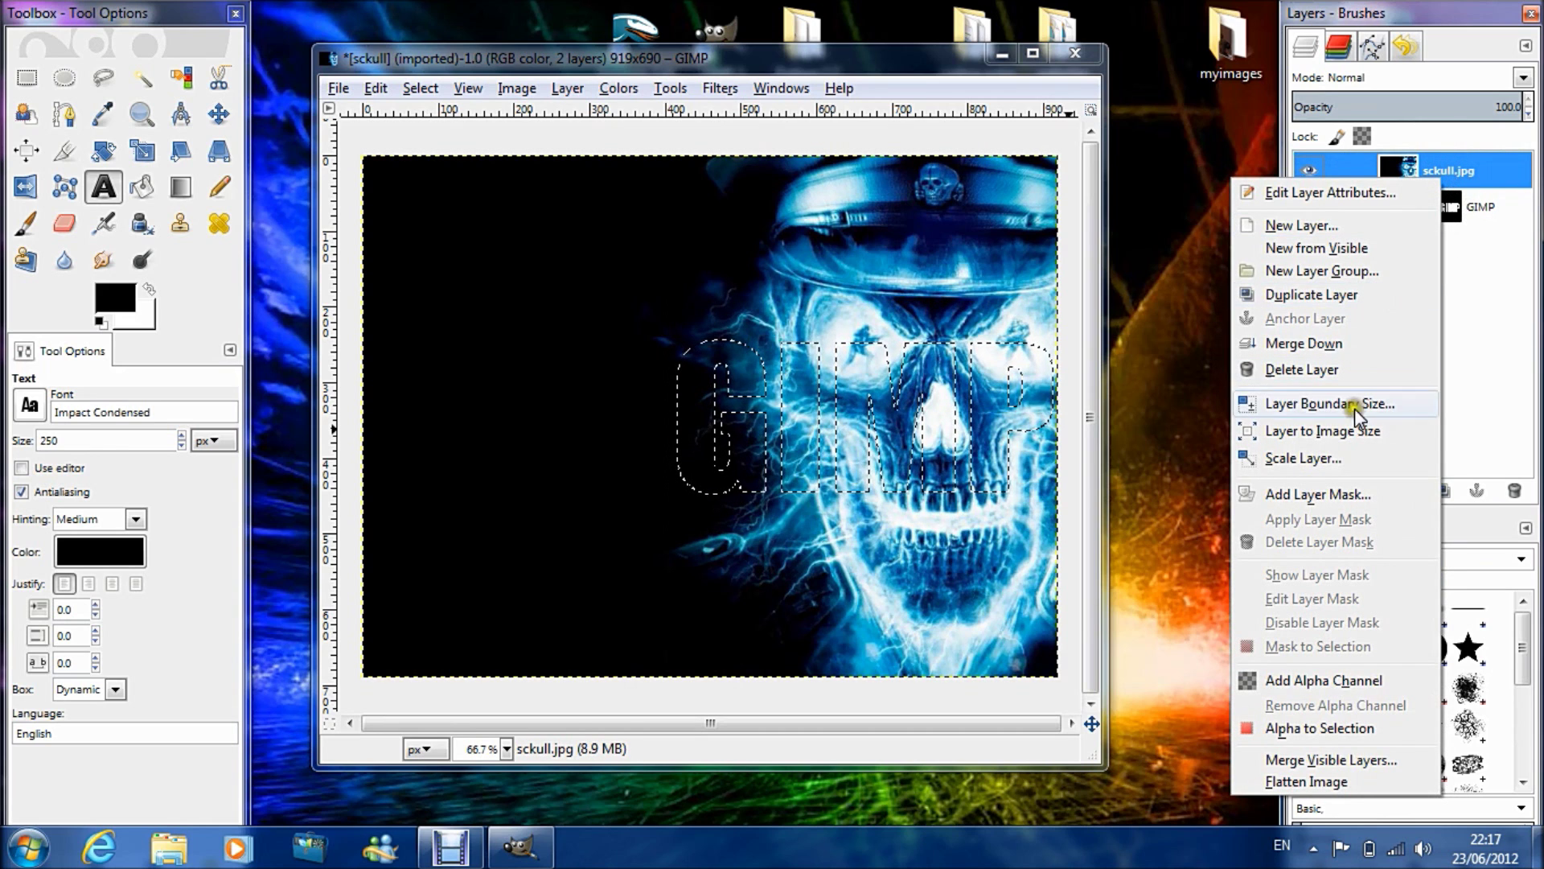
pyautogui.click(1360, 495)
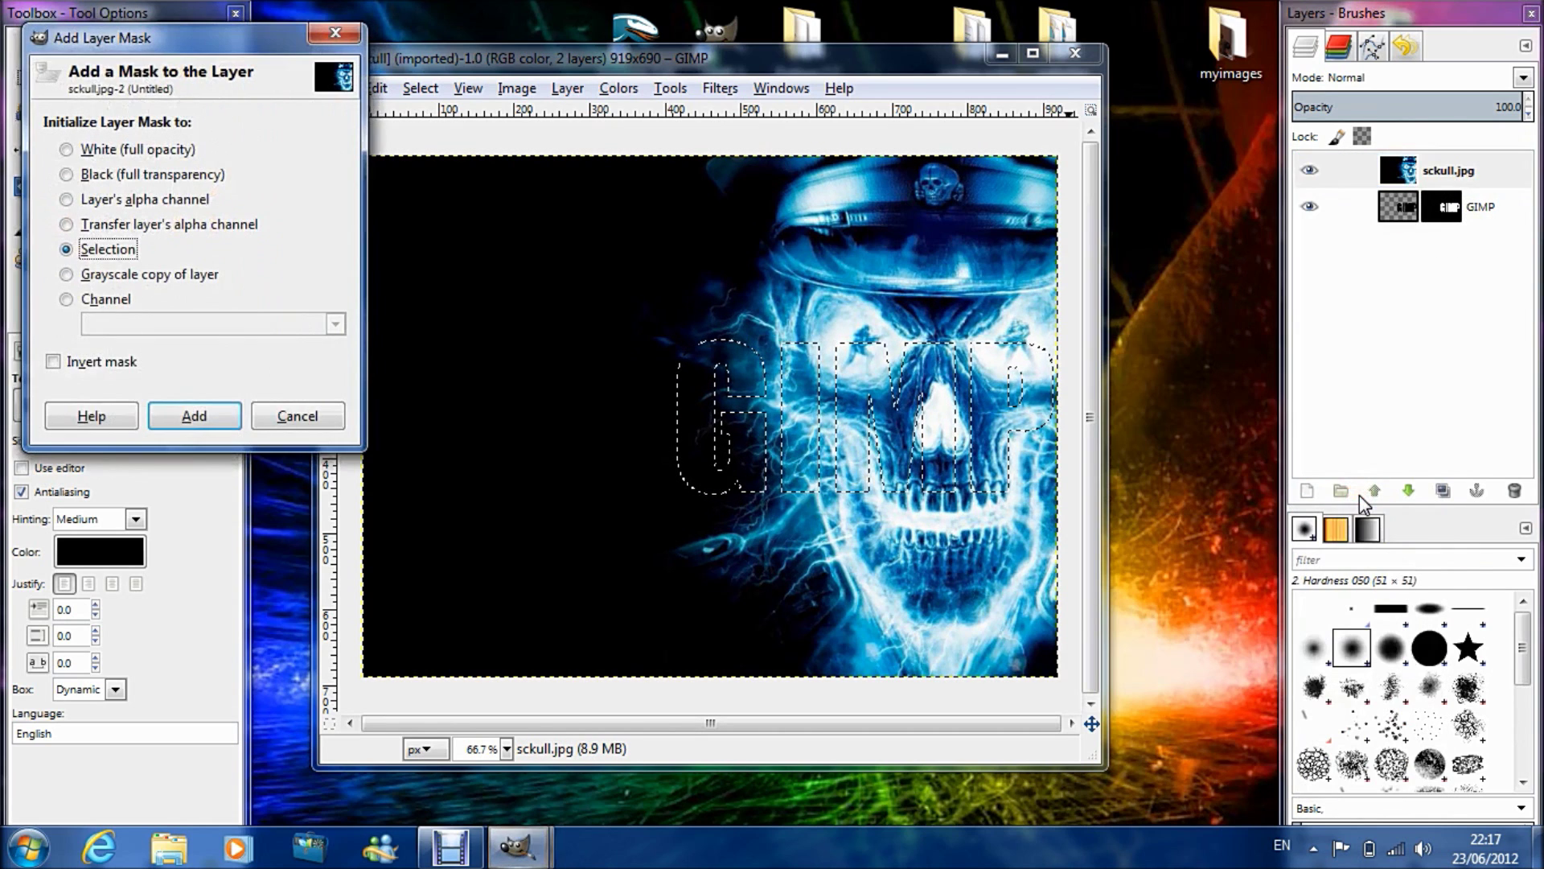
pyautogui.click(109, 249)
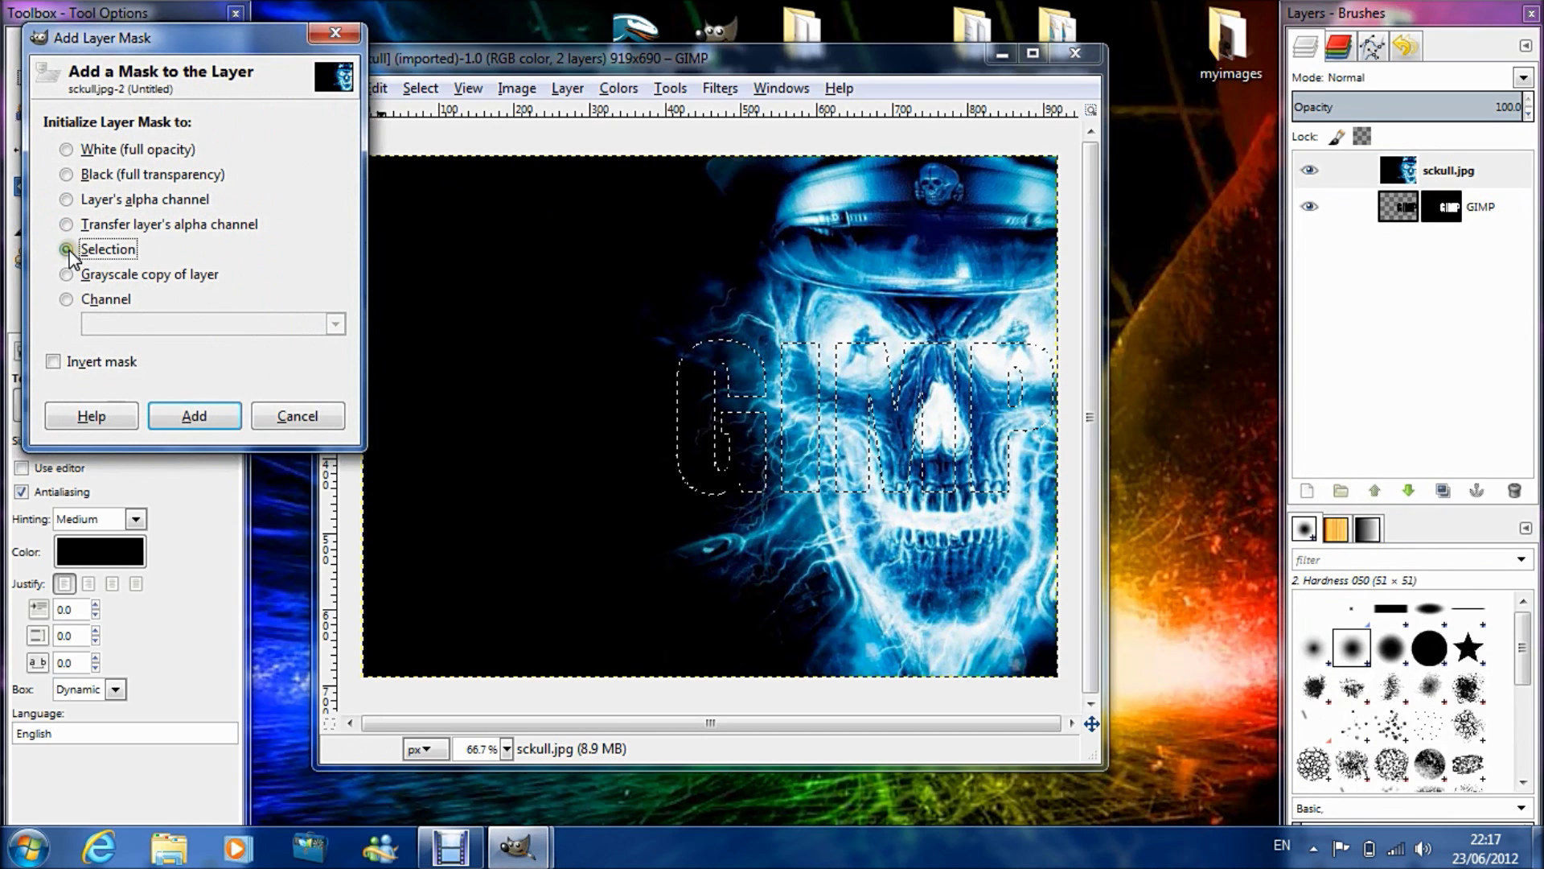
pyautogui.click(195, 420)
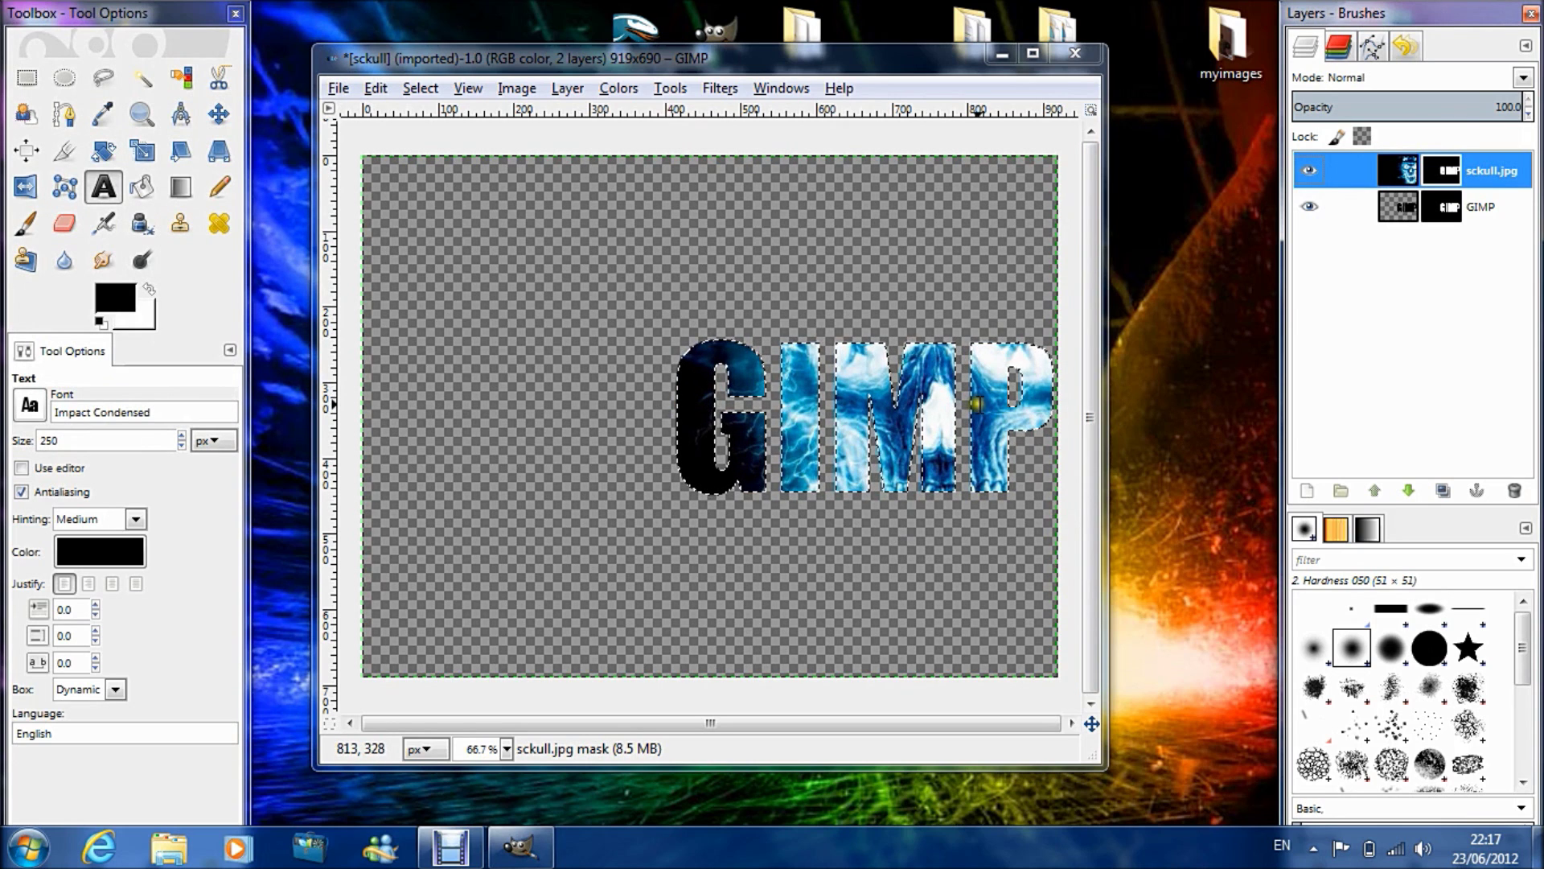
pyautogui.rightClick(1506, 175)
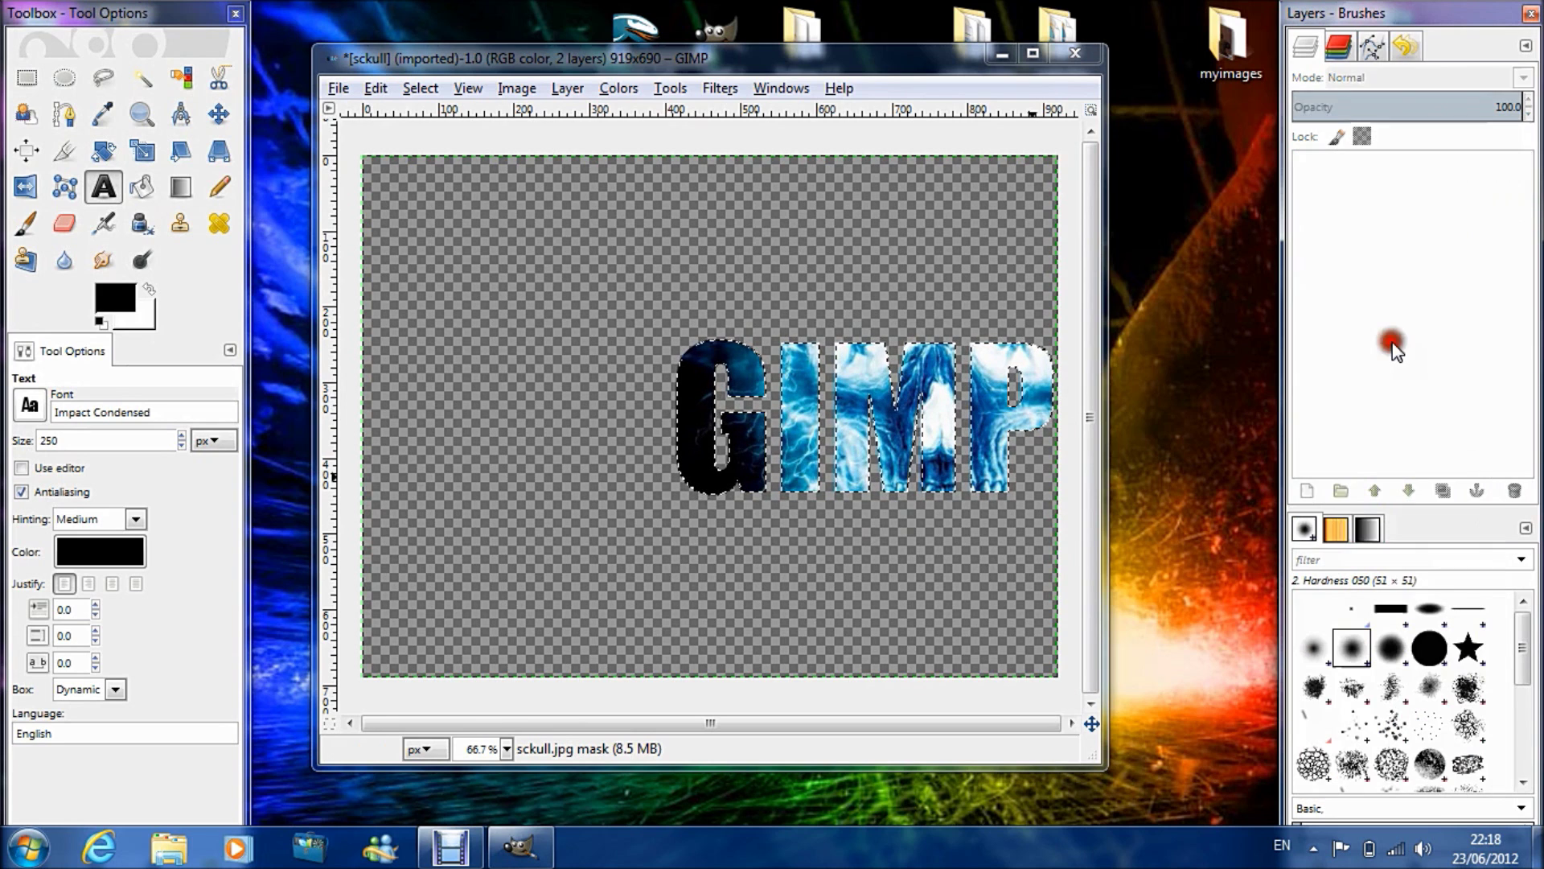
# Step: Merge sckull.jpg down into the GIMP layer and clear the selection with Select > None
pyautogui.click(1393, 347)
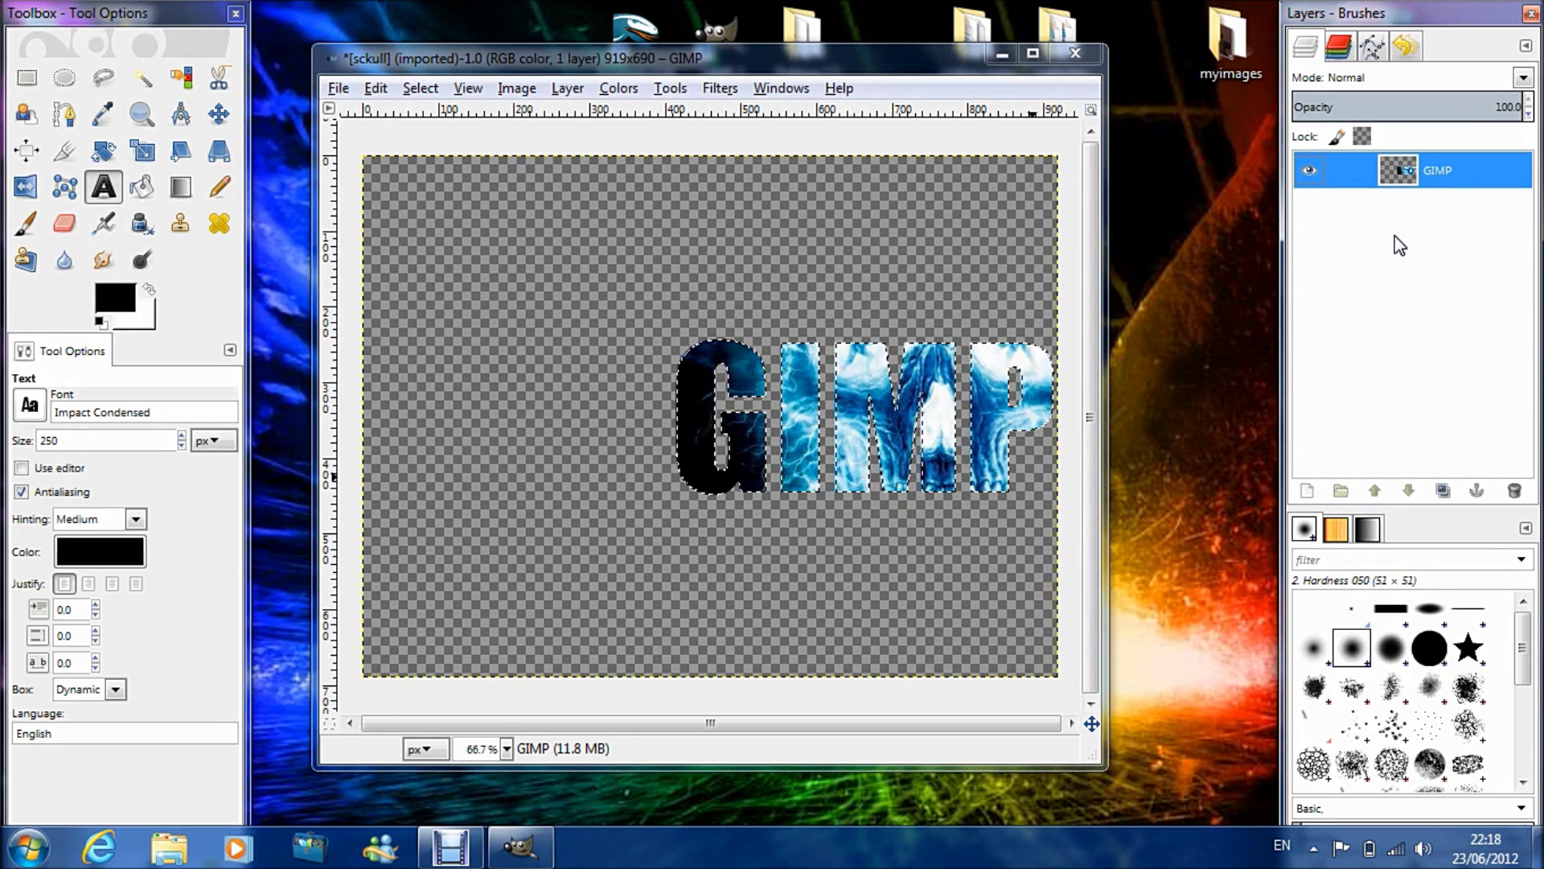
pyautogui.click(420, 88)
pyautogui.click(458, 157)
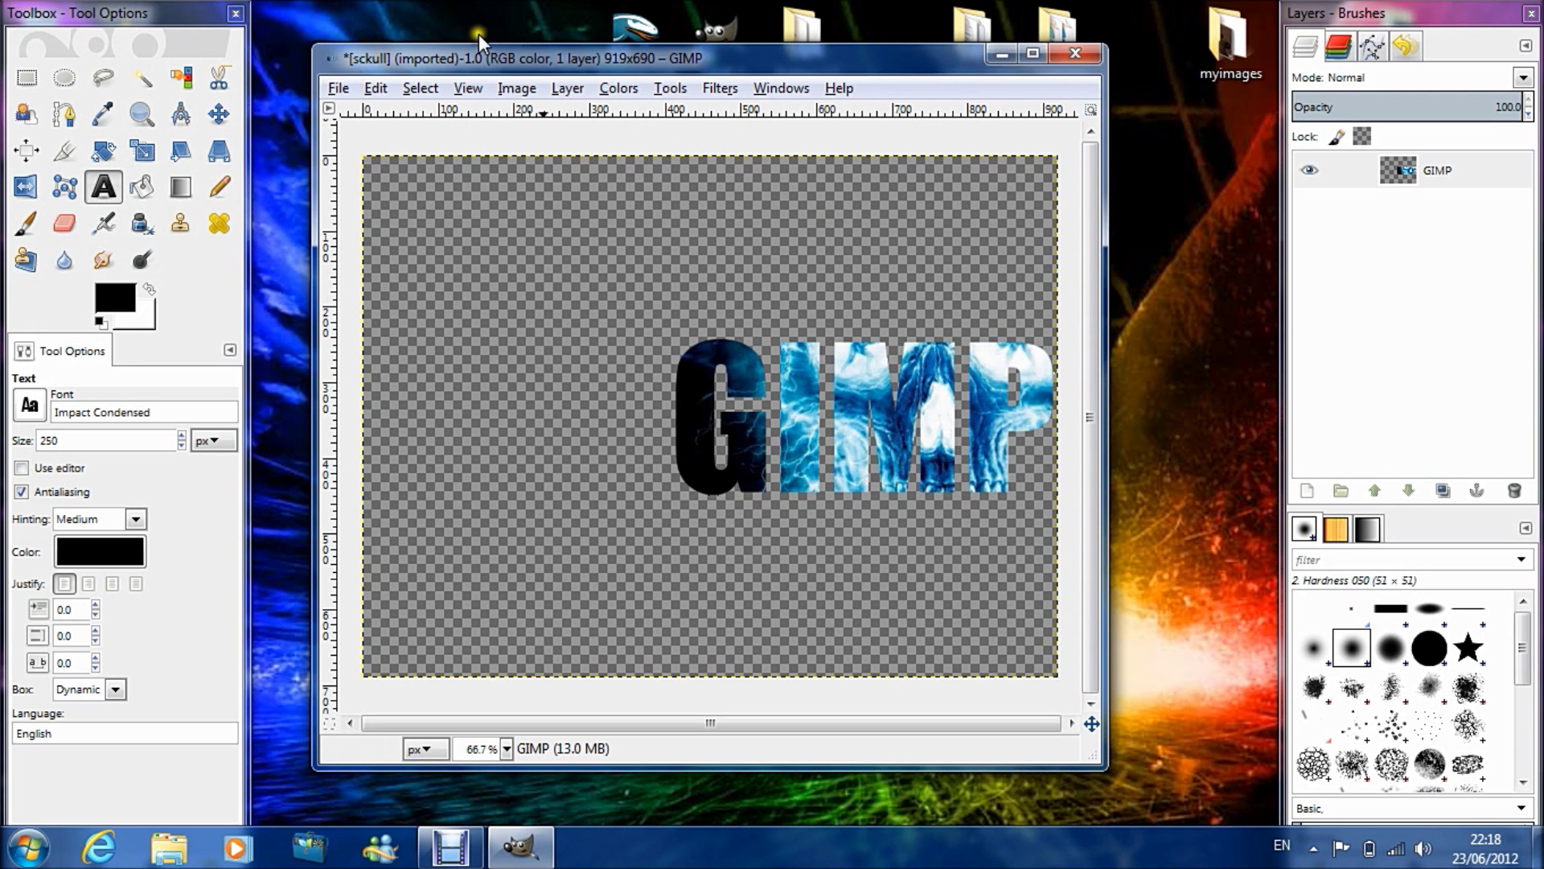
pyautogui.click(558, 89)
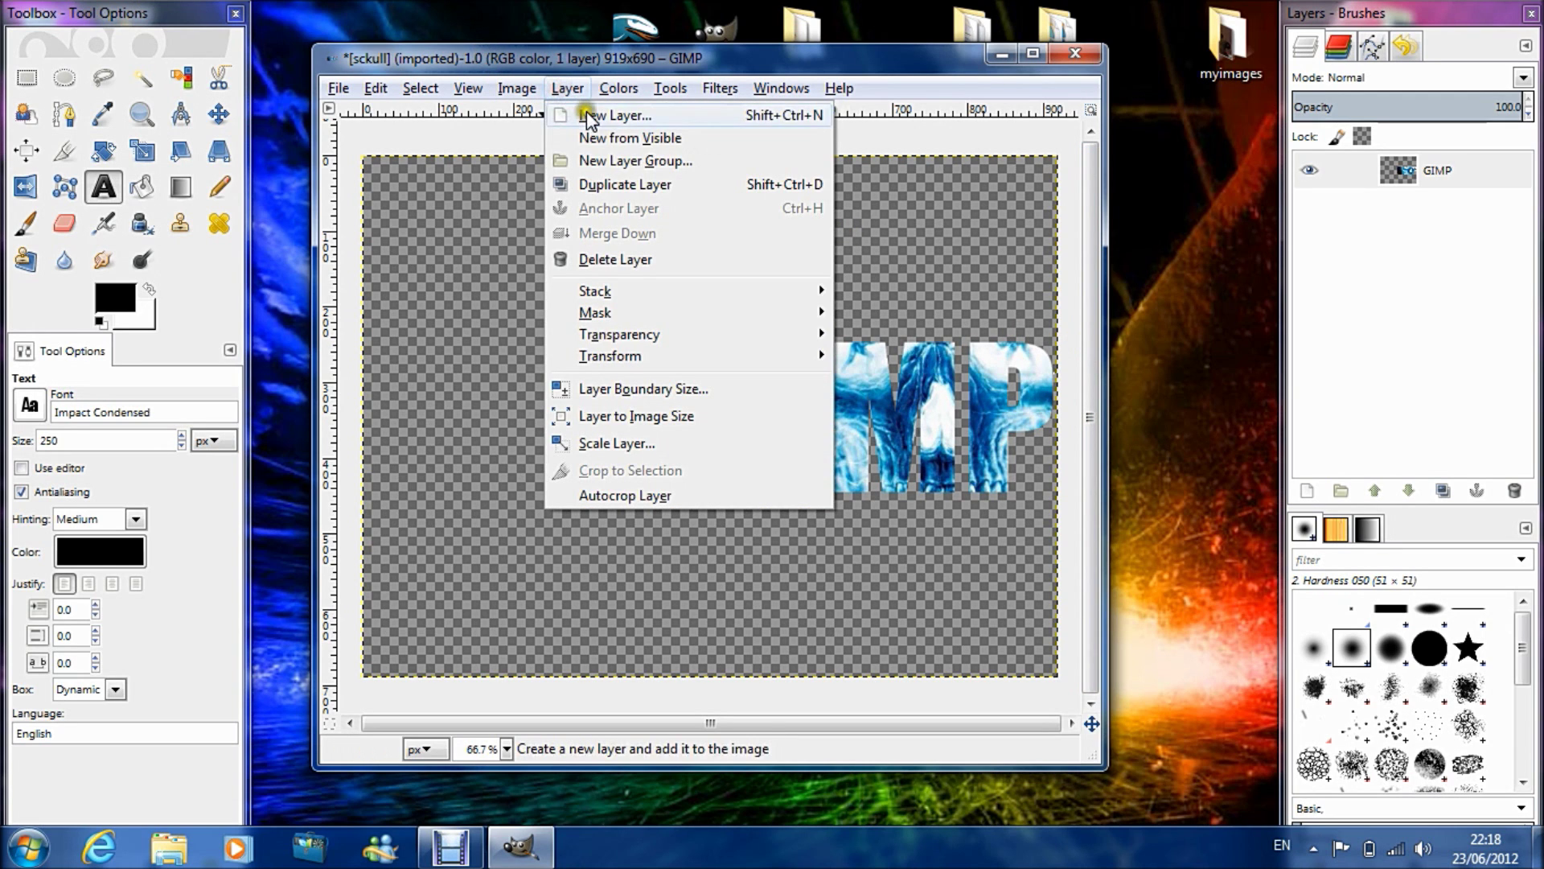
# Step: Create a transparent layer, bucket-fill it black, and move it below the GIMP layer
pyautogui.click(590, 117)
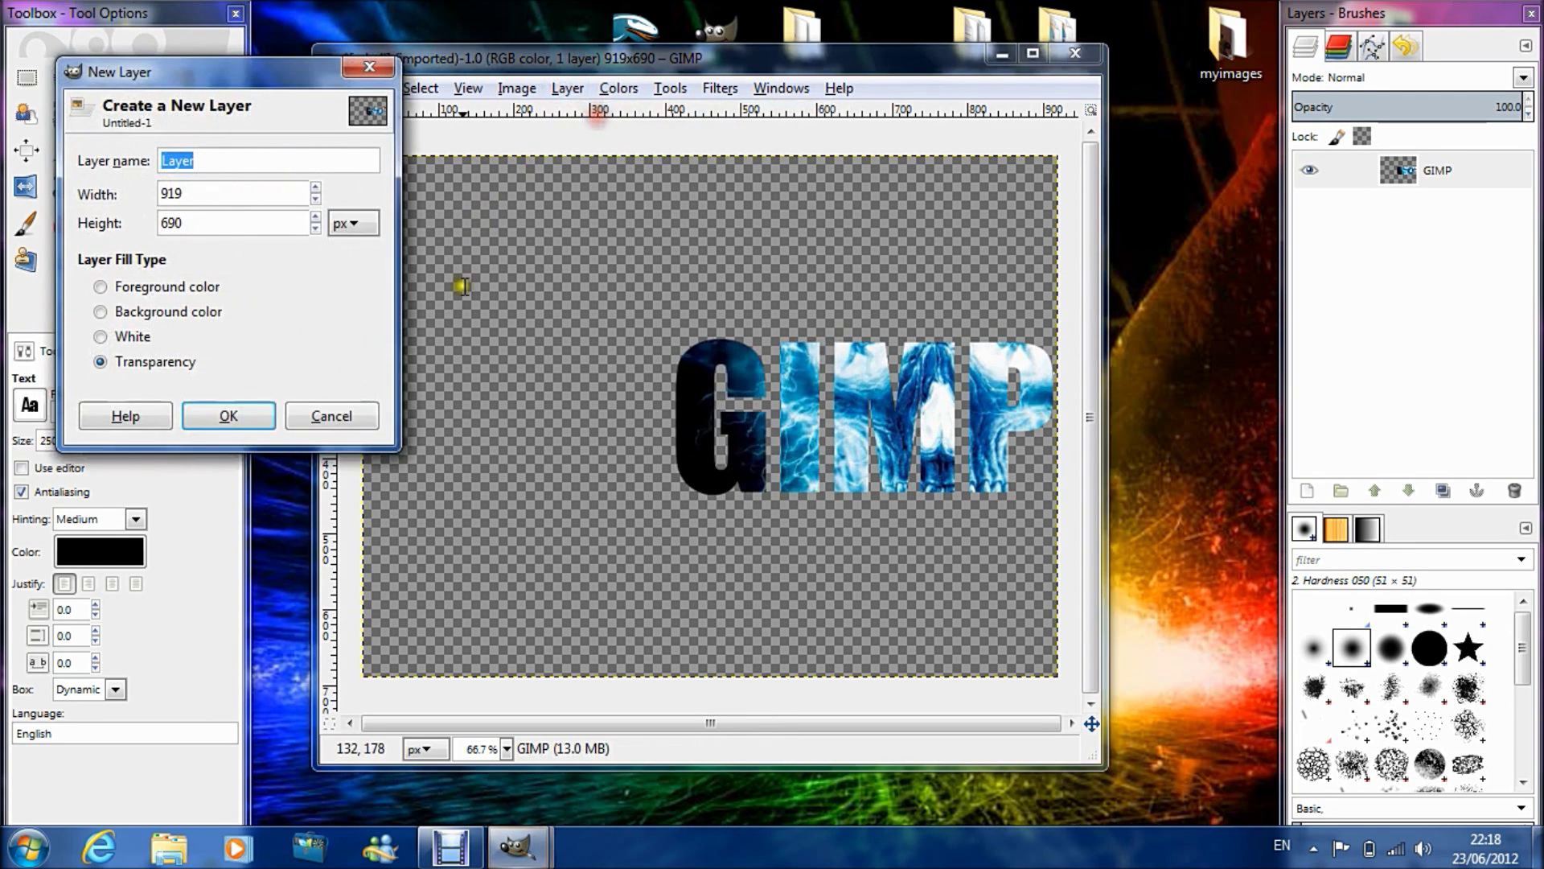
pyautogui.click(231, 419)
pyautogui.click(1478, 182)
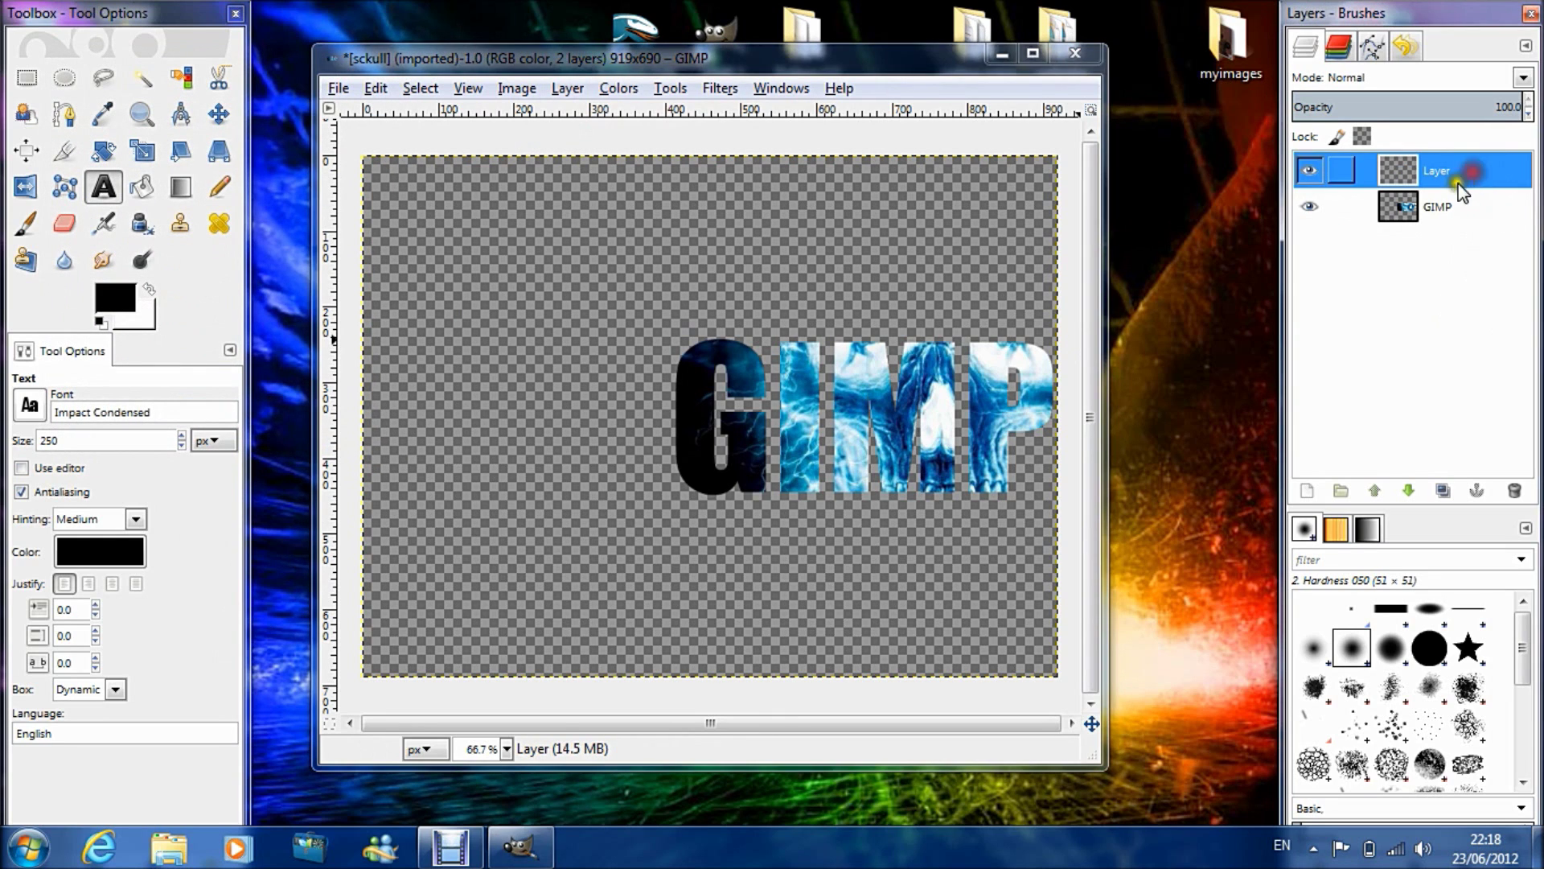
pyautogui.click(143, 186)
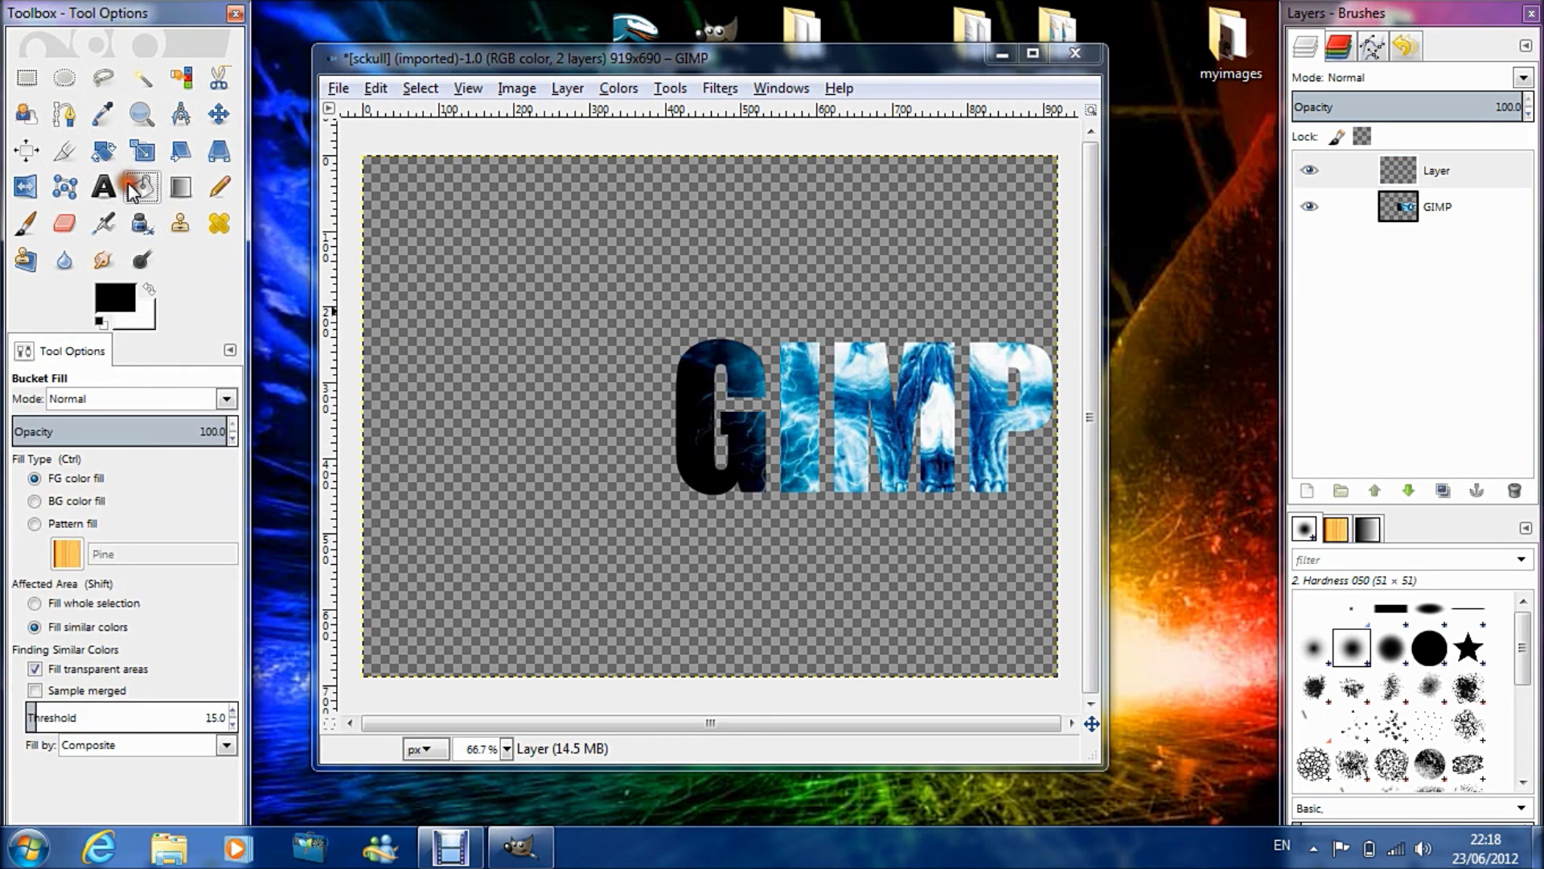
pyautogui.click(670, 286)
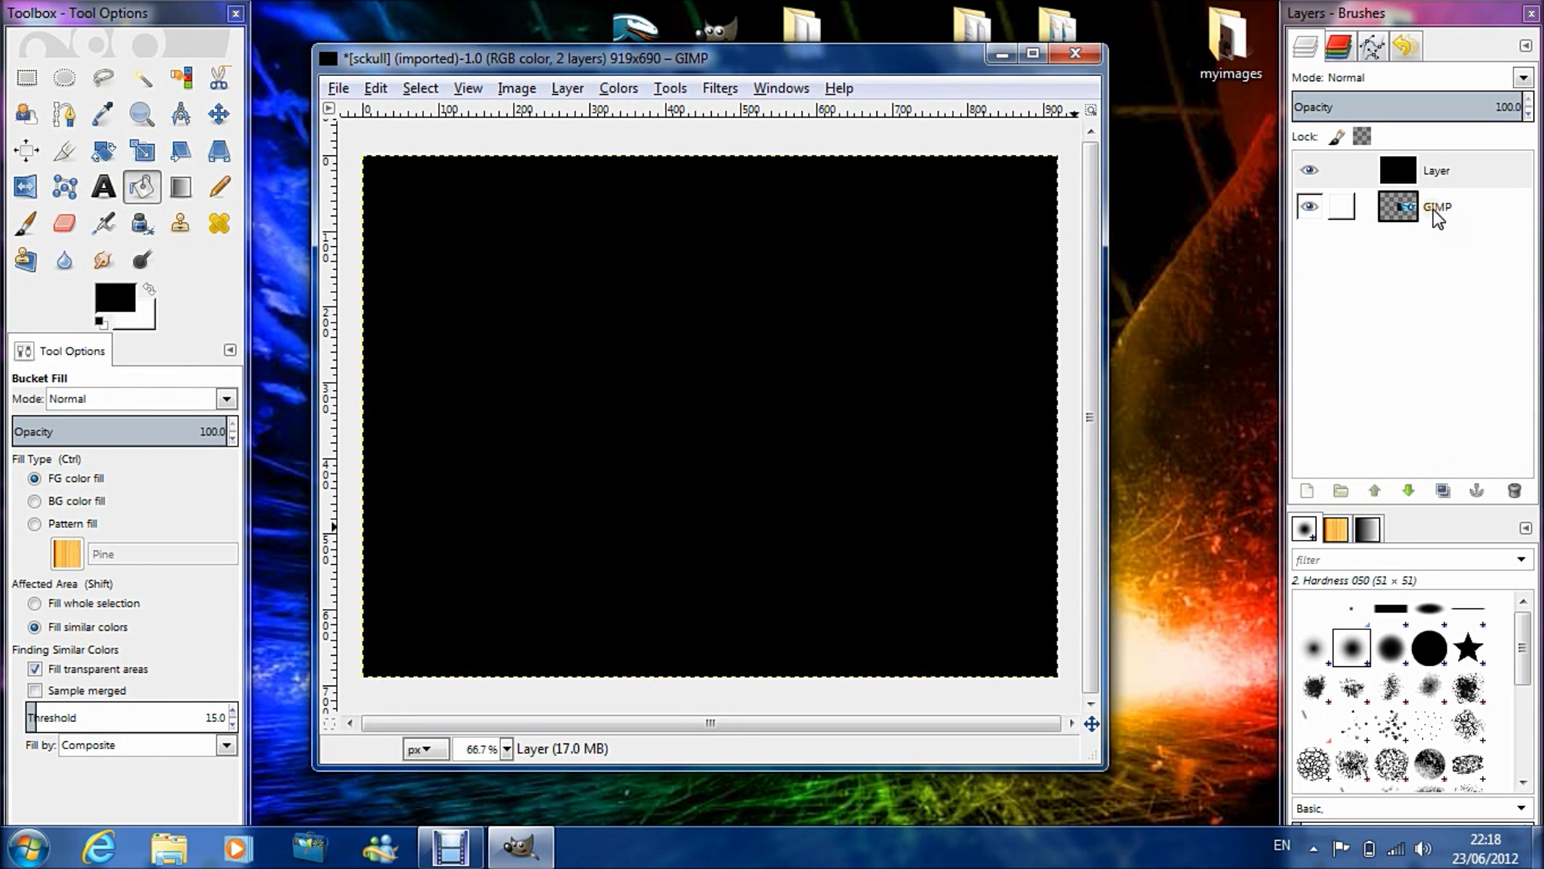
pyautogui.click(1443, 175)
pyautogui.click(1409, 491)
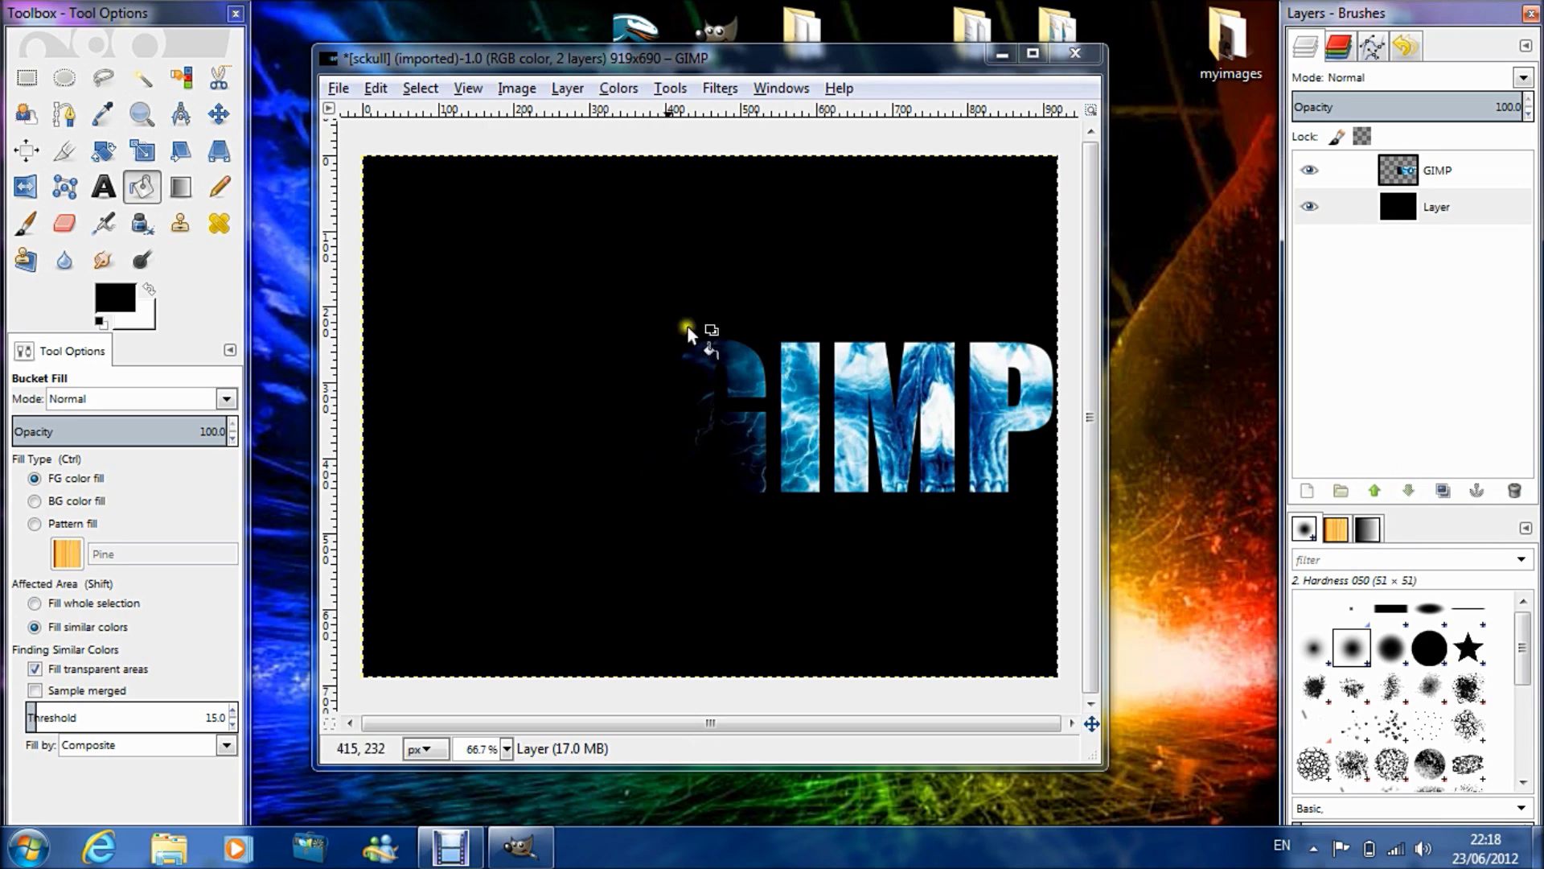